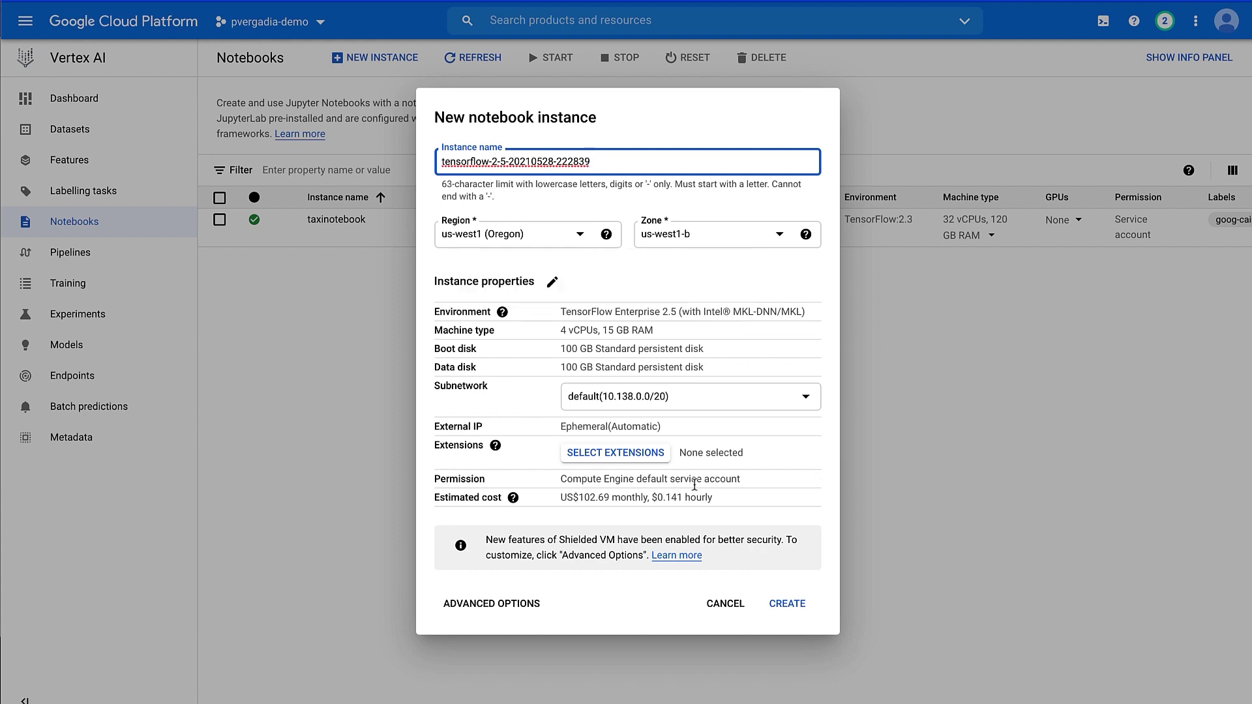
# Name the new notebook instance fuelnotebook and create it with the default settings
pyautogui.moveTo(597, 162); pyautogui.dragTo(415, 156)
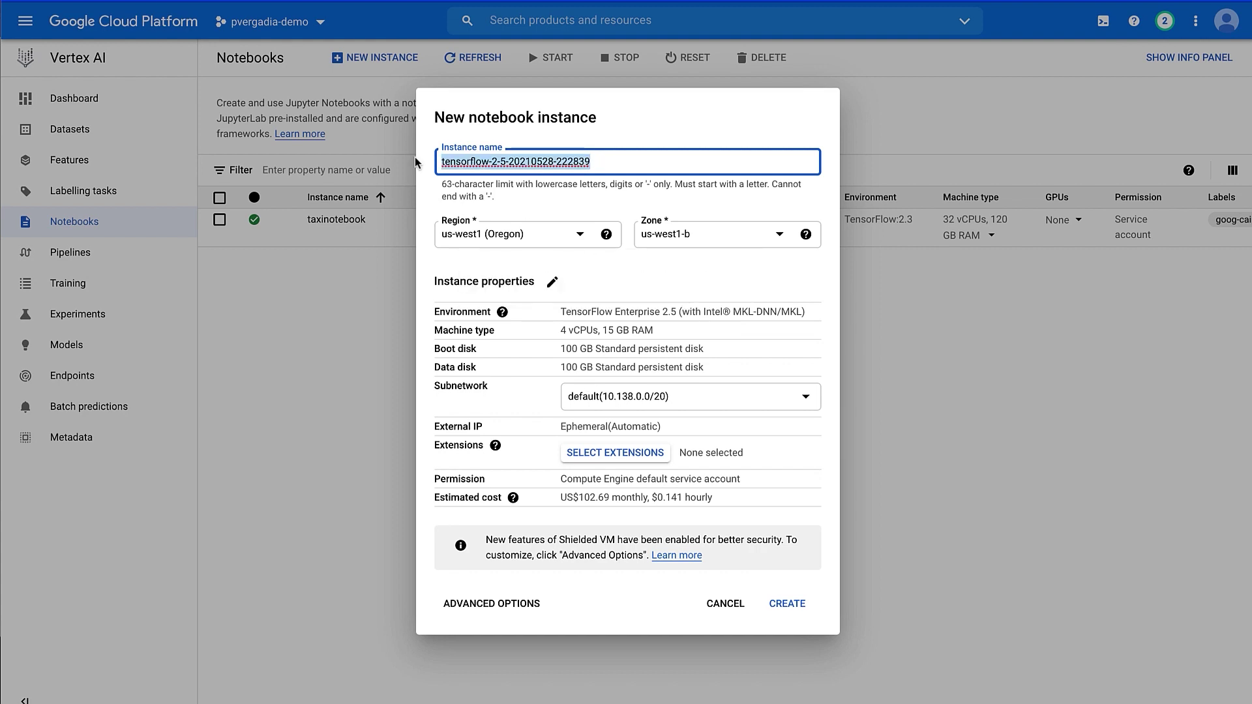
pyautogui.write('fuelnotebook')
pyautogui.click(697, 288)
pyautogui.click(792, 598)
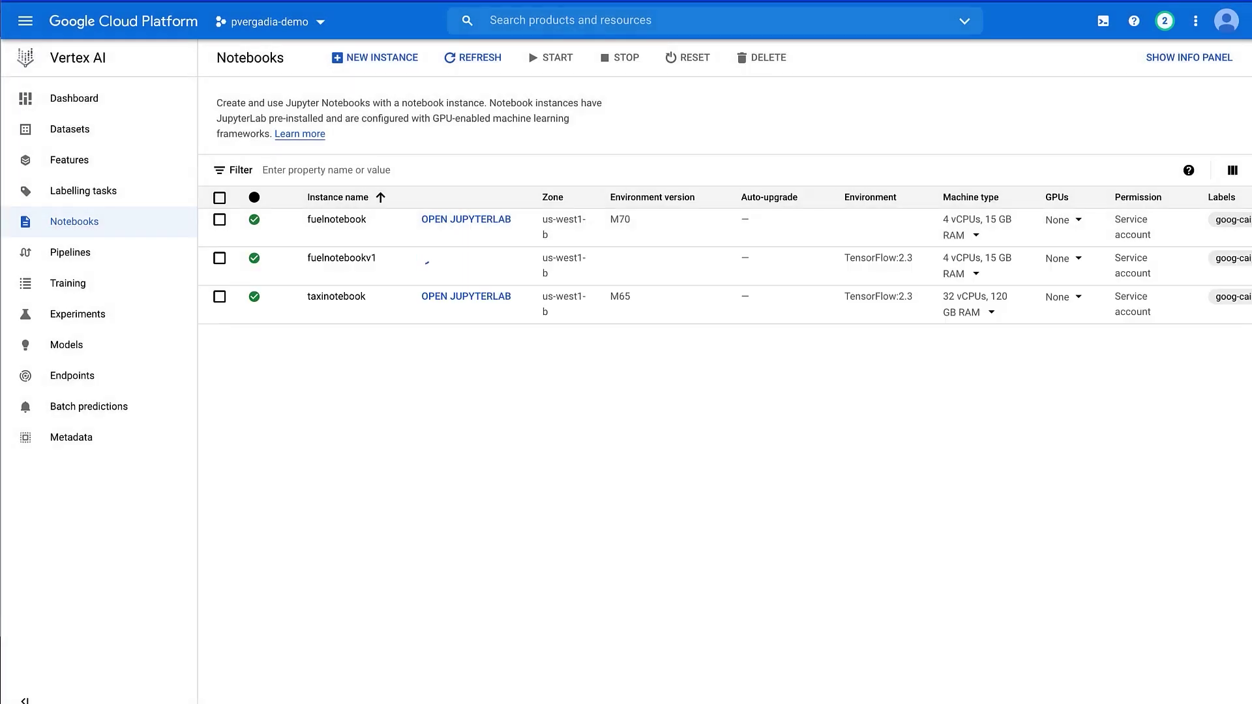
# Open JupyterLab for the fuelnotebook instance and start a terminal session
pyautogui.click(481, 220)
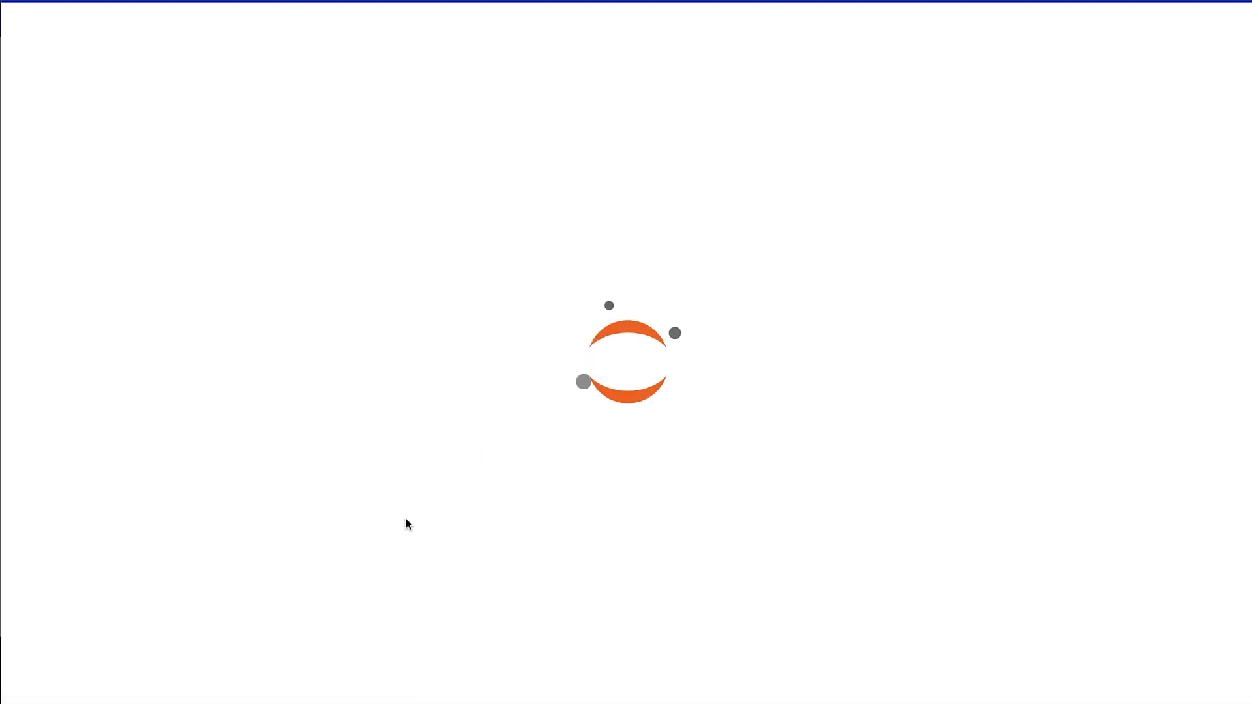
pyautogui.click(460, 451)
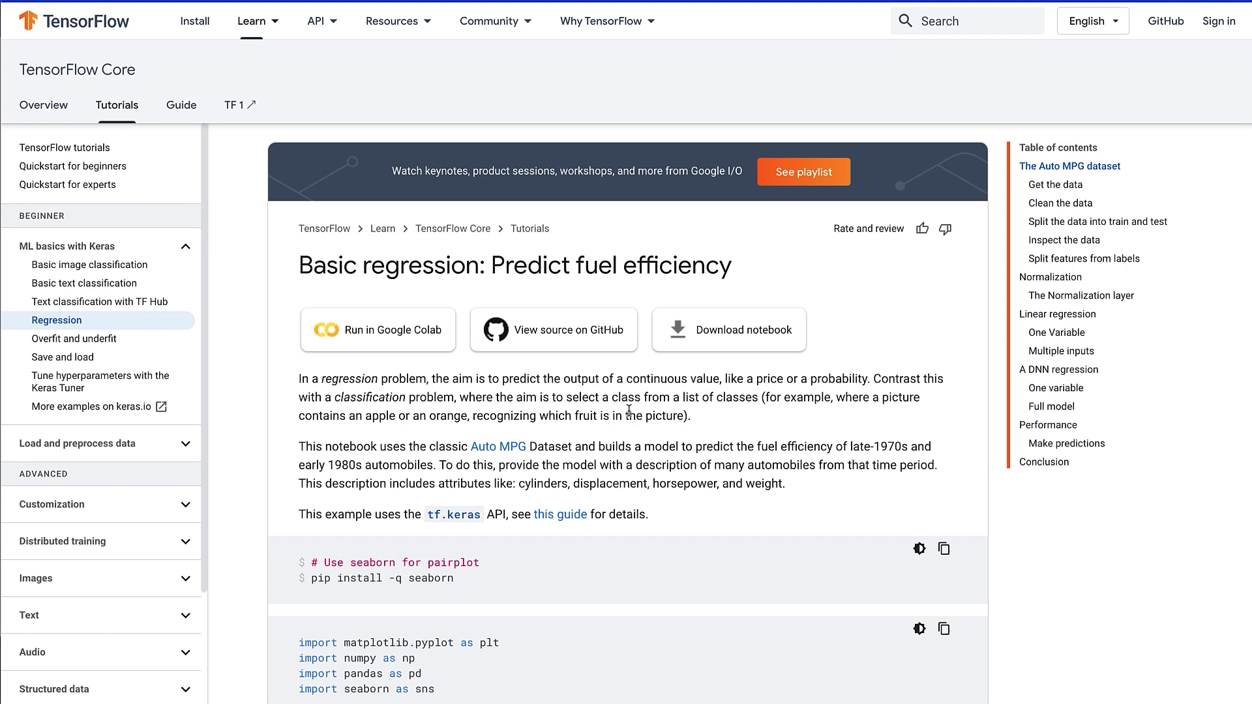
# Review the imports, Auto MPG dataset source and sample data in the TensorFlow fuel efficiency regression tutorial
pyautogui.scroll(-3, 629, 410)
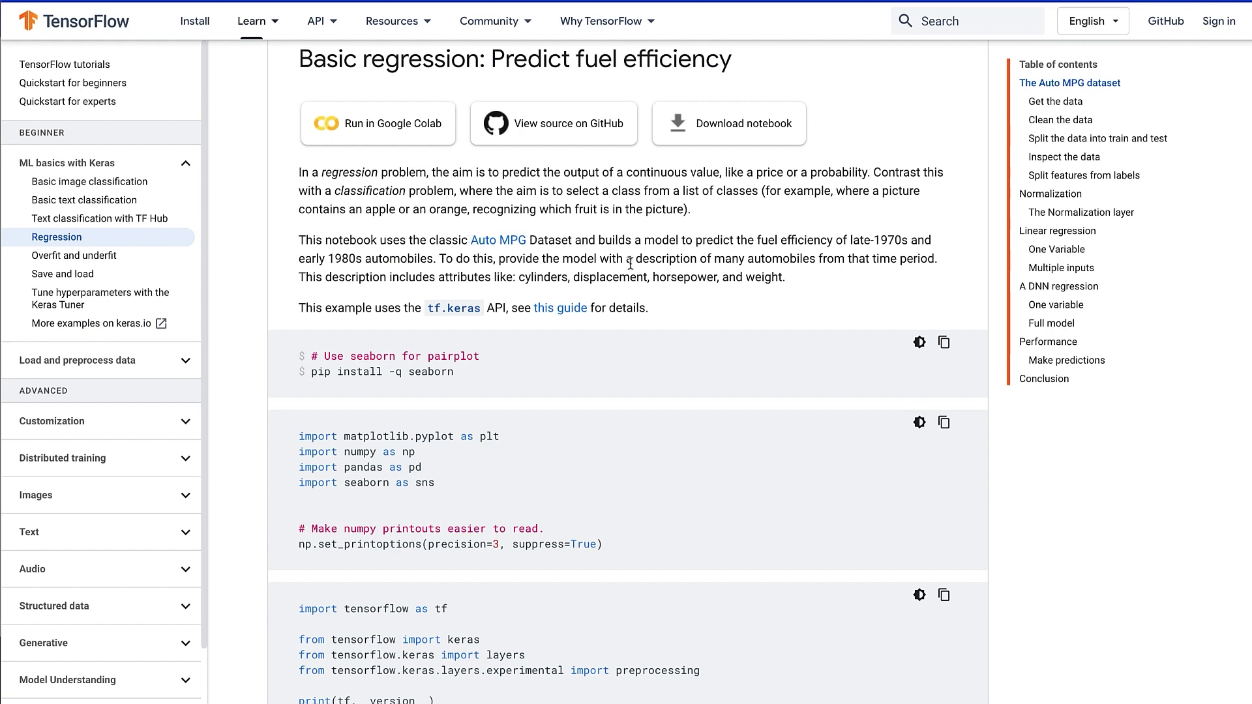
pyautogui.scroll(-5, 630, 263)
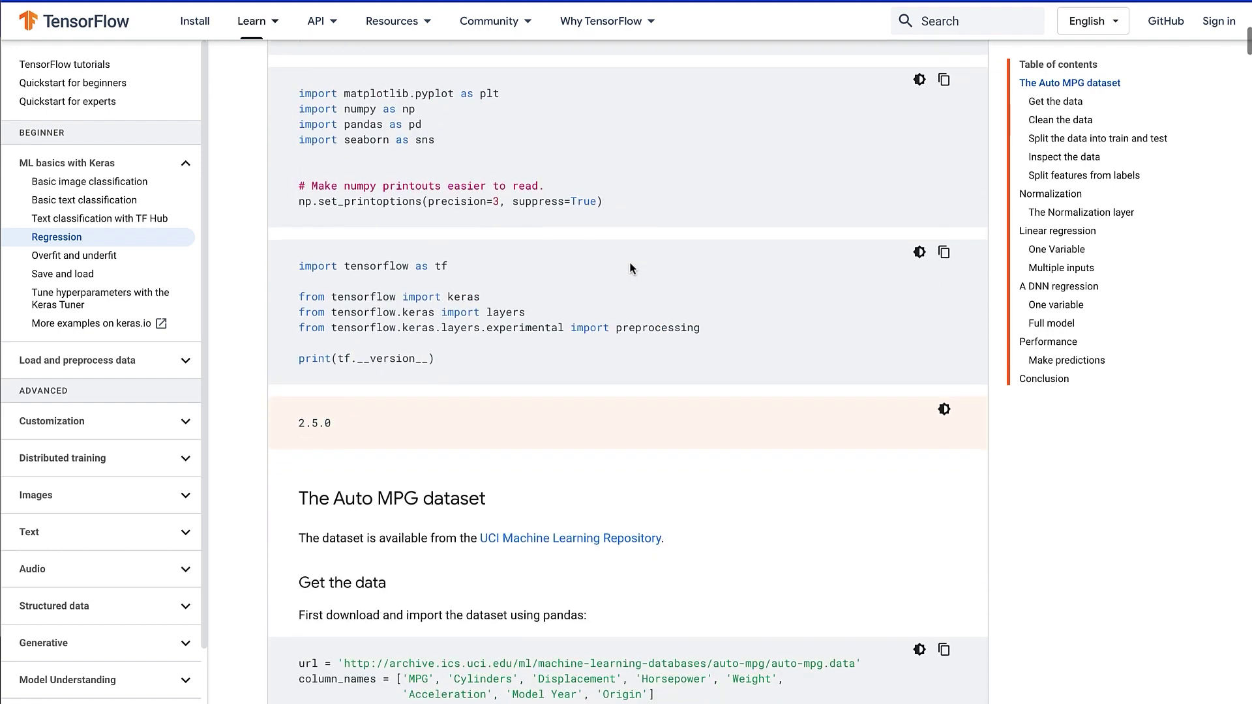
pyautogui.scroll(-8, 630, 267)
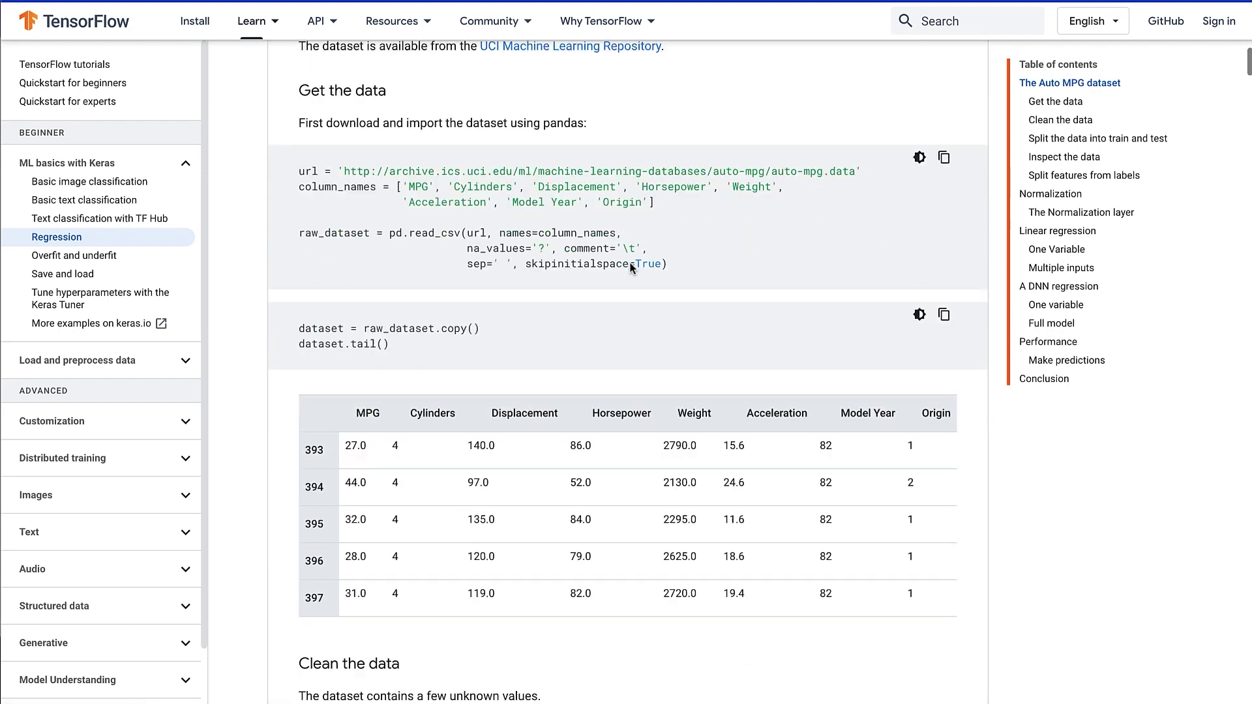
pyautogui.scroll(4, 630, 267)
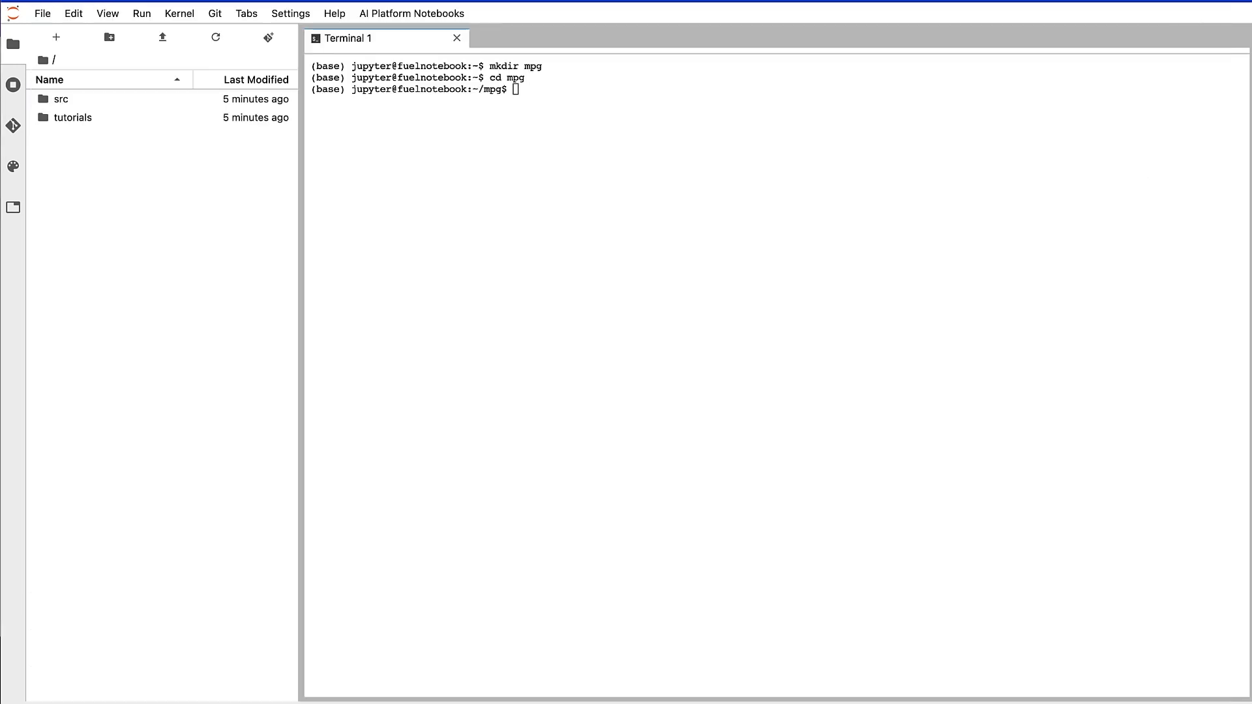
# Create an empty Dockerfile in the mpg folder and open it for editing
pyautogui.write('touch Dockerfile')
pyautogui.press('Return')
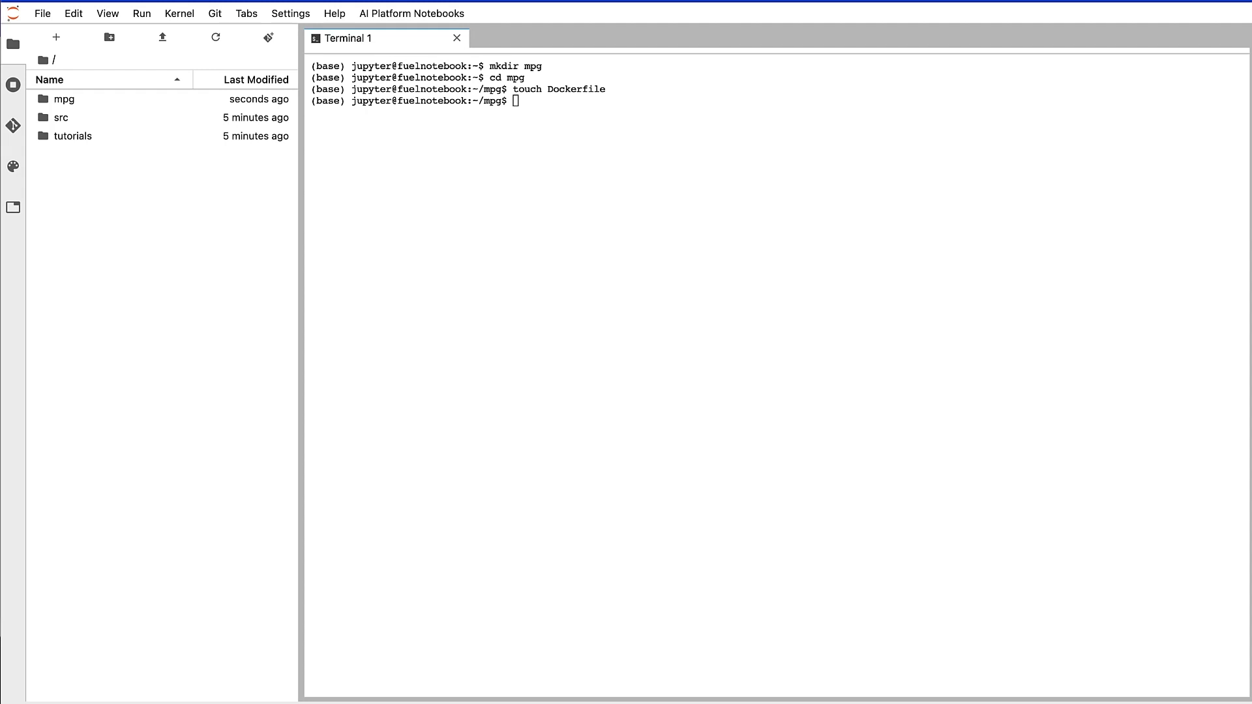
pyautogui.doubleClick(64, 98)
pyautogui.doubleClick(64, 99)
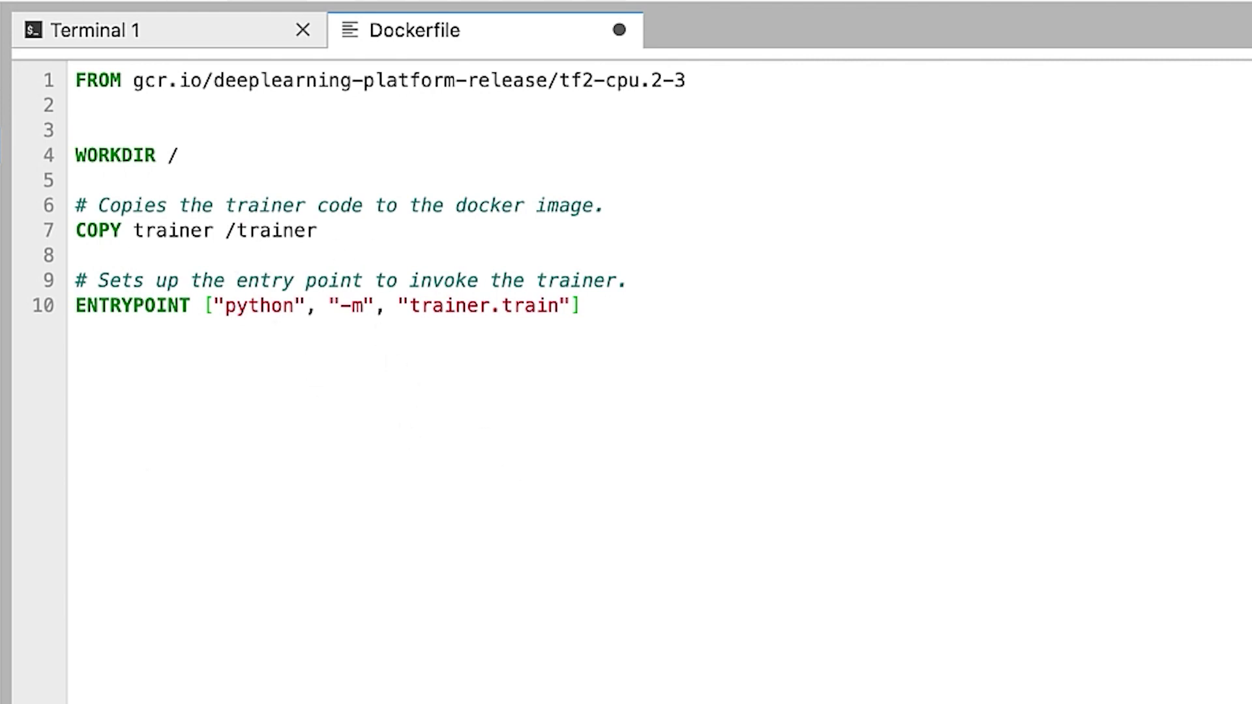
# In the terminal, set the PROJECT_ID variable to the current cloud project's ID in place of the your-cloud-project placeholder
pyautogui.hotkey('ctrl', 'shift', '[')
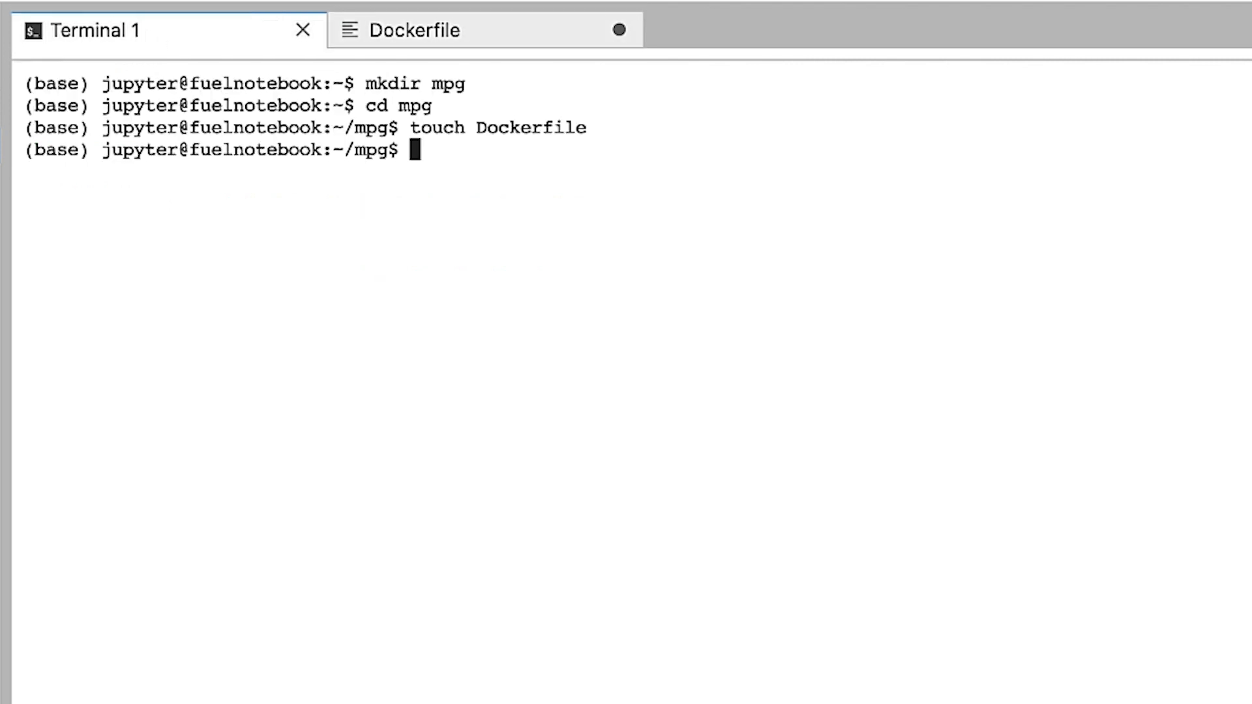
pyautogui.write("PROJECT_ID='your-cloud-project' PROJECT_ID='pvergadia-demo'")
pyautogui.press('Left')
pyautogui.press('Left')
pyautogui.press('Left')
pyautogui.press('Left')
pyautogui.press('Left')
pyautogui.press('Left')
pyautogui.press('Left')
pyautogui.press('Left')
pyautogui.press('Left')
pyautogui.press('Left')
pyautogui.press('Left')
pyautogui.press('Left')
pyautogui.press('Left')
pyautogui.press('Left')
pyautogui.press('Left')
pyautogui.press('Return')
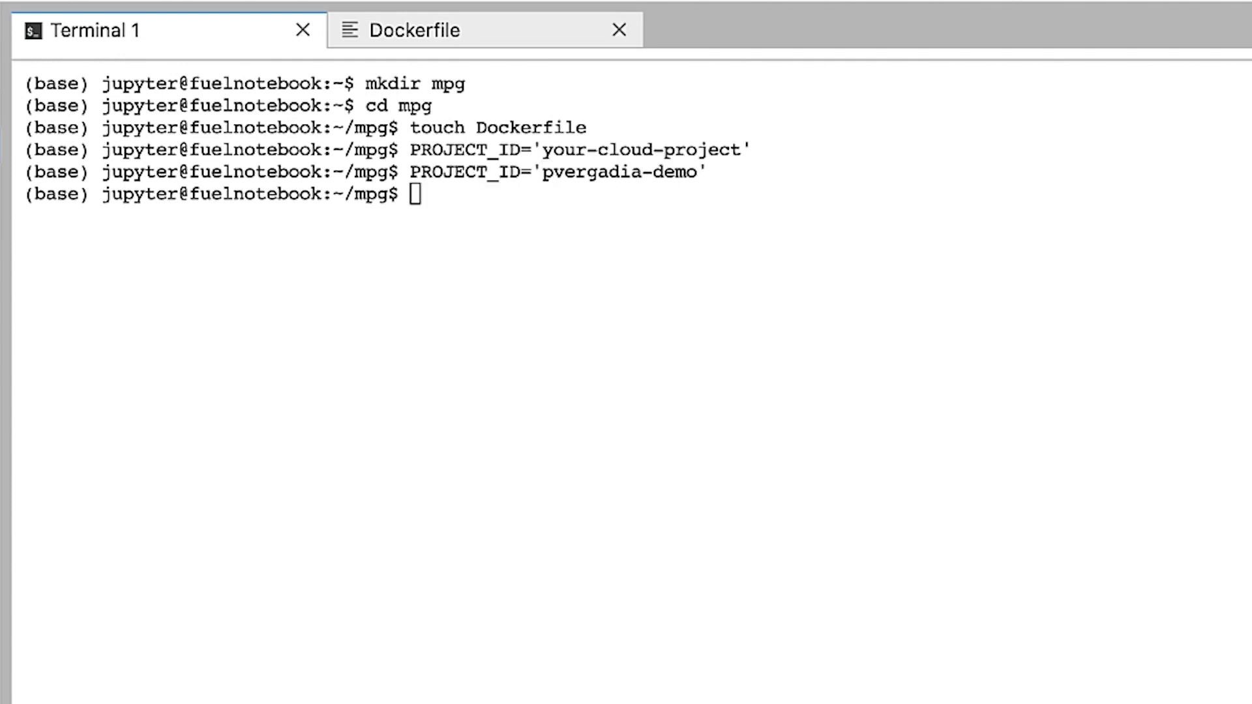
# Set BUCKET_NAME to "gs://${PROJECT_ID}-bucket" and create that storage bucket in us-central1 with gsutil mb
pyautogui.click(469, 240)
pyautogui.write('BUCKET_NAME="gs://${PROJECT_ID}-bucket" gsutil mb -l us-central1 $BUCKET_NAME')
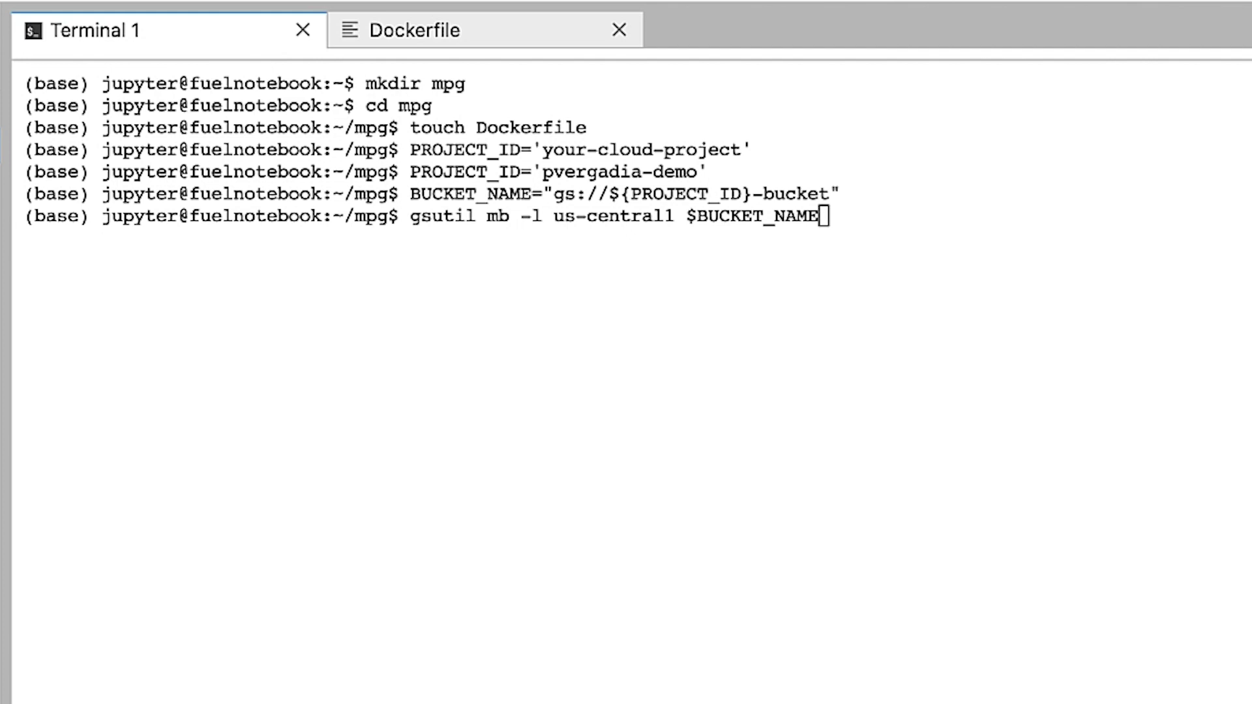
pyautogui.press('Return')
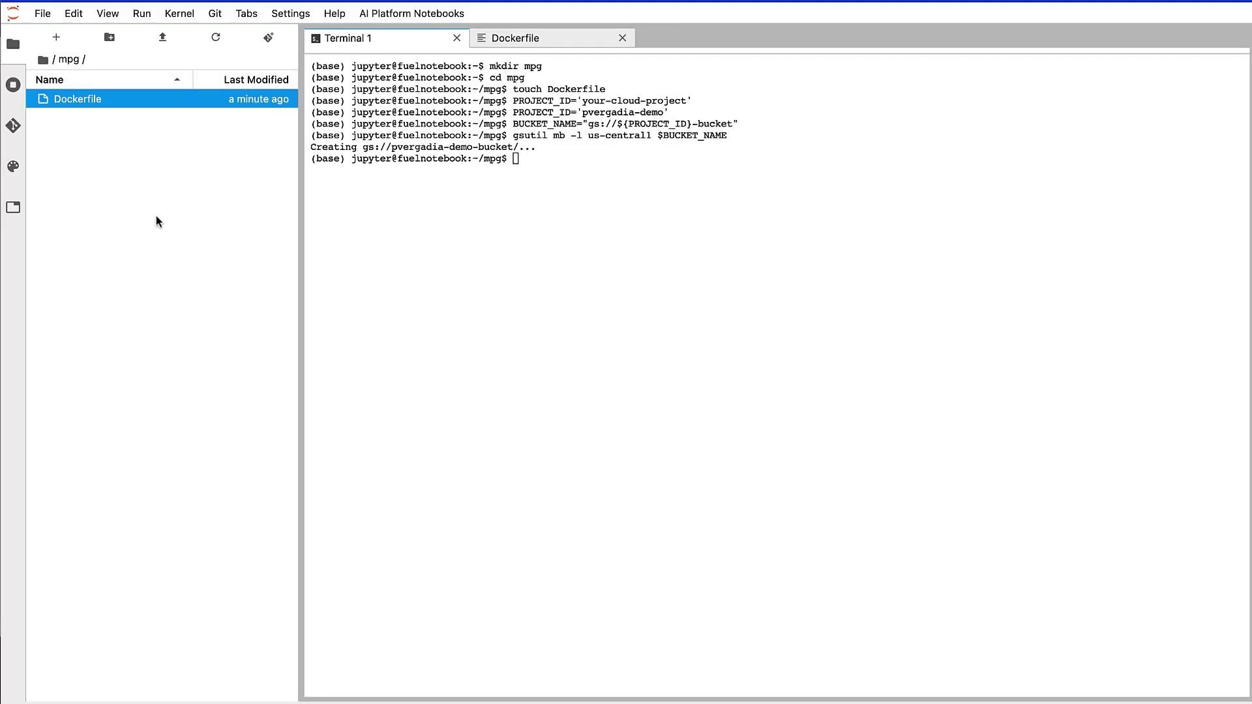
# Create a trainer directory inside mpg containing an empty train.py file
pyautogui.write('mkdir trainer')
pyautogui.press('Return')
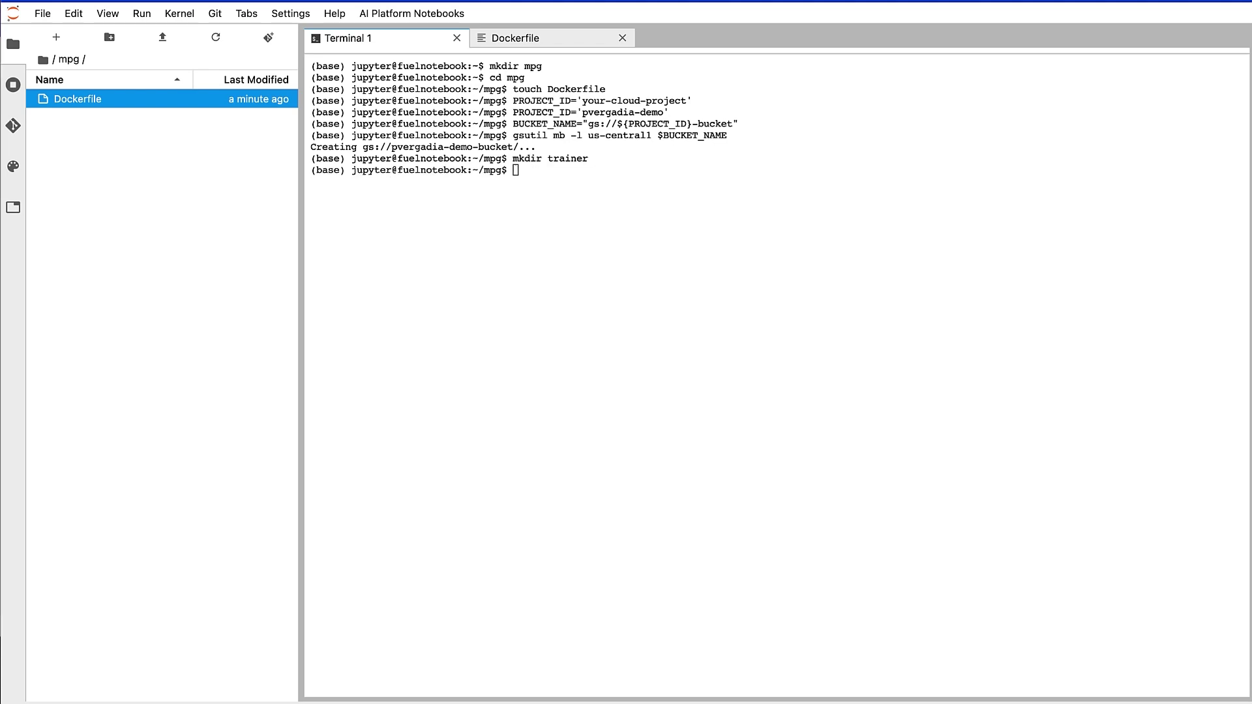
pyautogui.write('touch trainer/train.py')
pyautogui.press('Return')
# Open train.py from the trainer folder and paste in the copied model training code
pyautogui.doubleClick(72, 99)
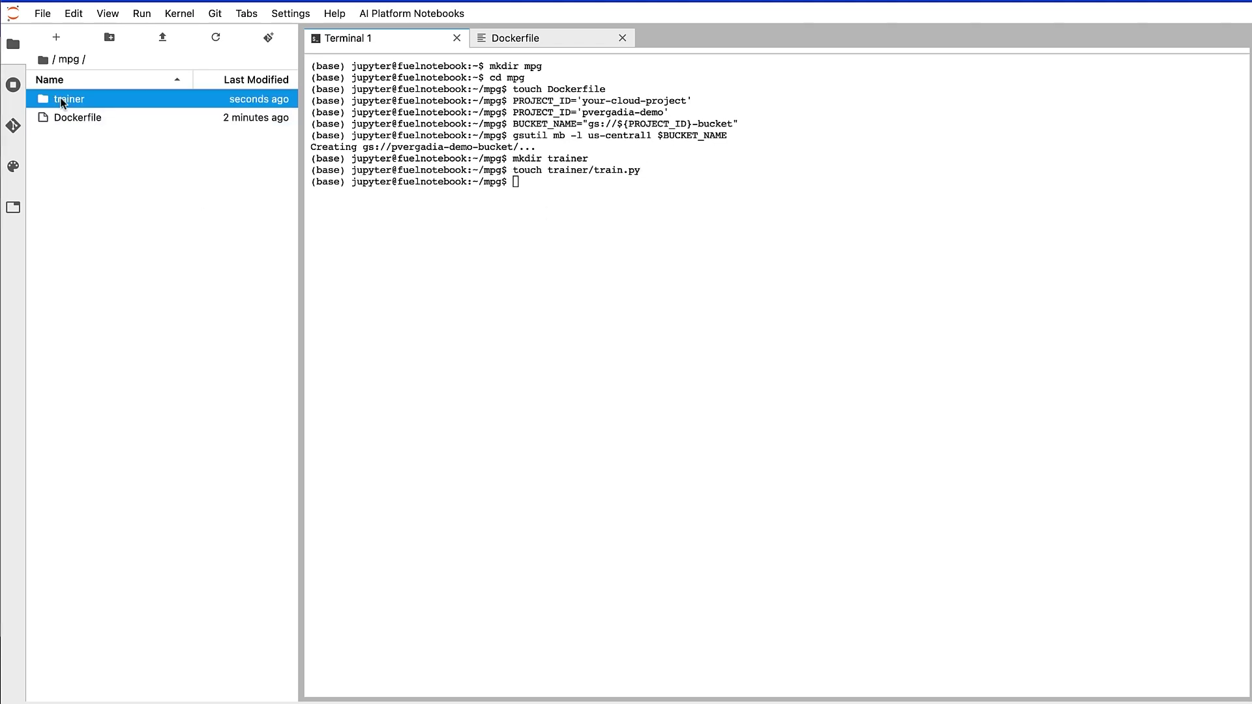
pyautogui.doubleClick(72, 98)
pyautogui.hotkey('ctrl', 'v')
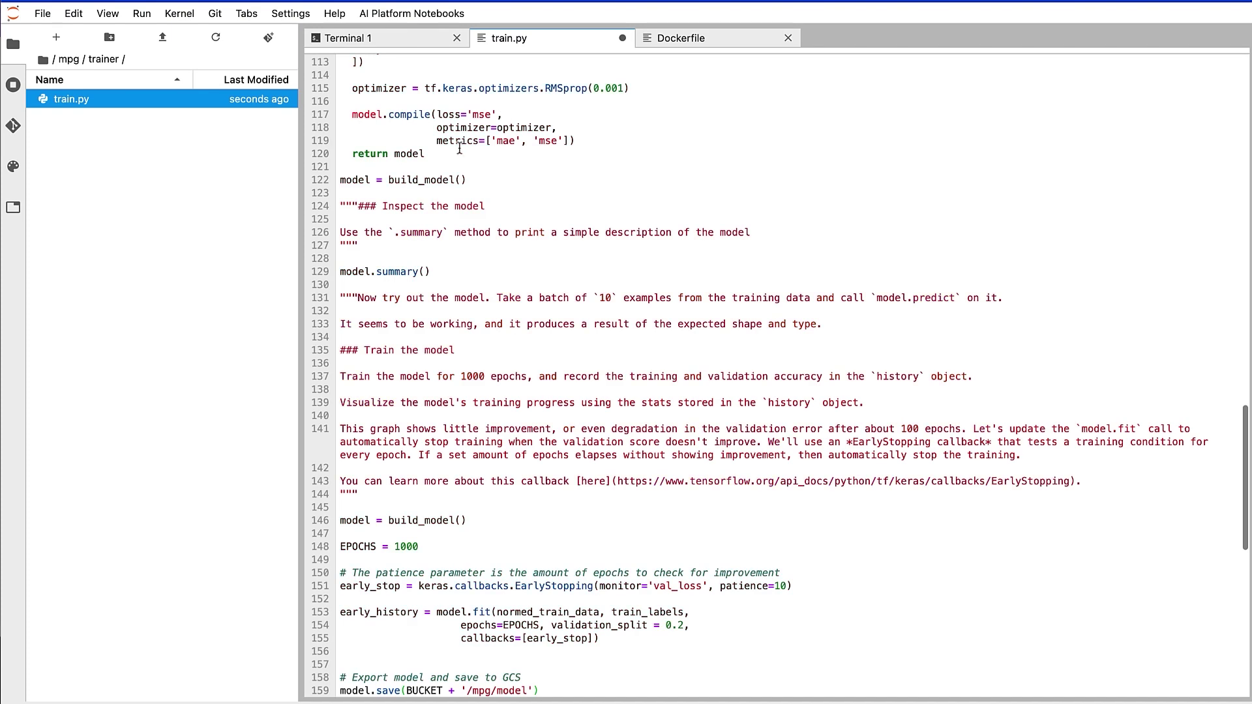
# In train.py, replace your-gcs-bucket in the BUCKET variable with the created storage bucket's name and save the file
pyautogui.scroll(20, 609, 480)
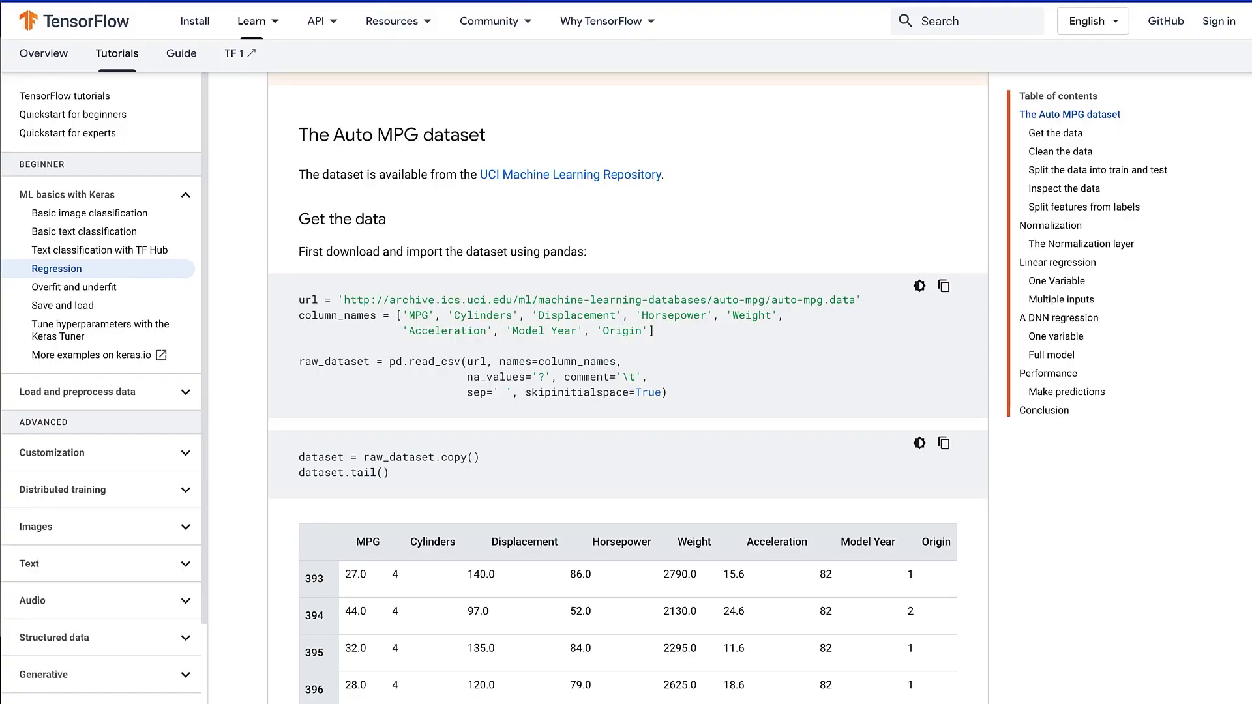
pyautogui.scroll(10, 295, 463)
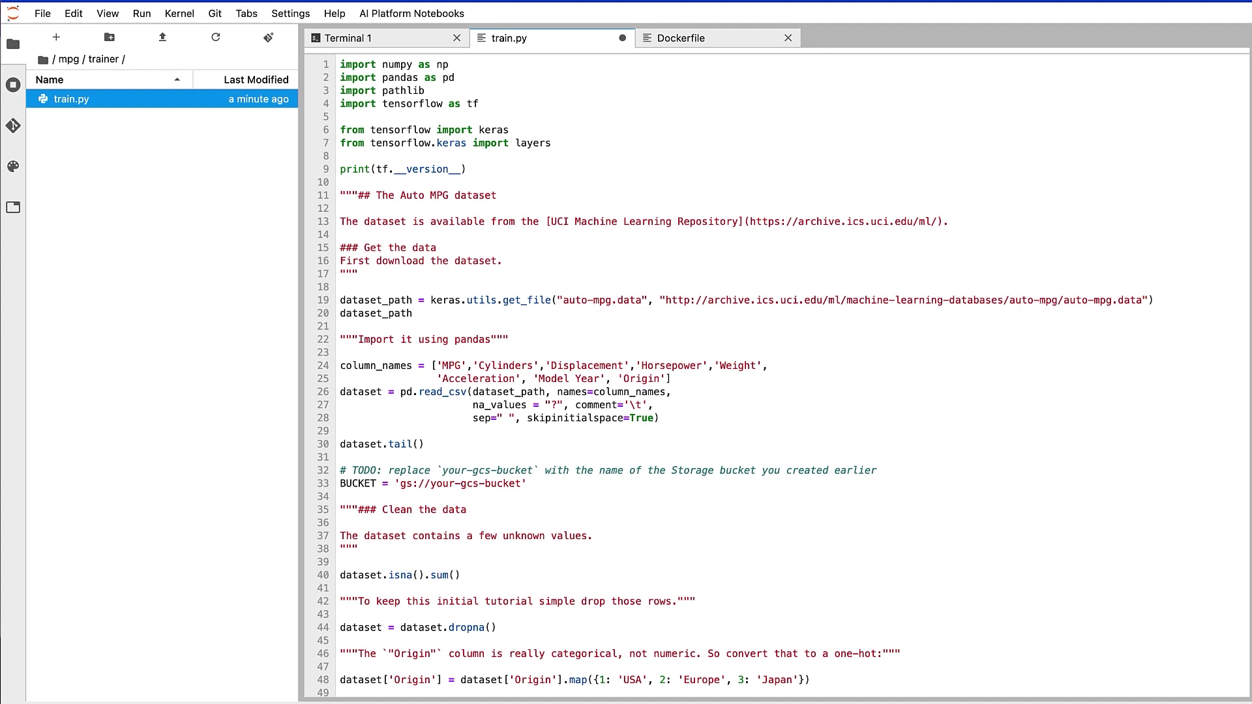
pyautogui.moveTo(519, 484); pyautogui.dragTo(431, 483)
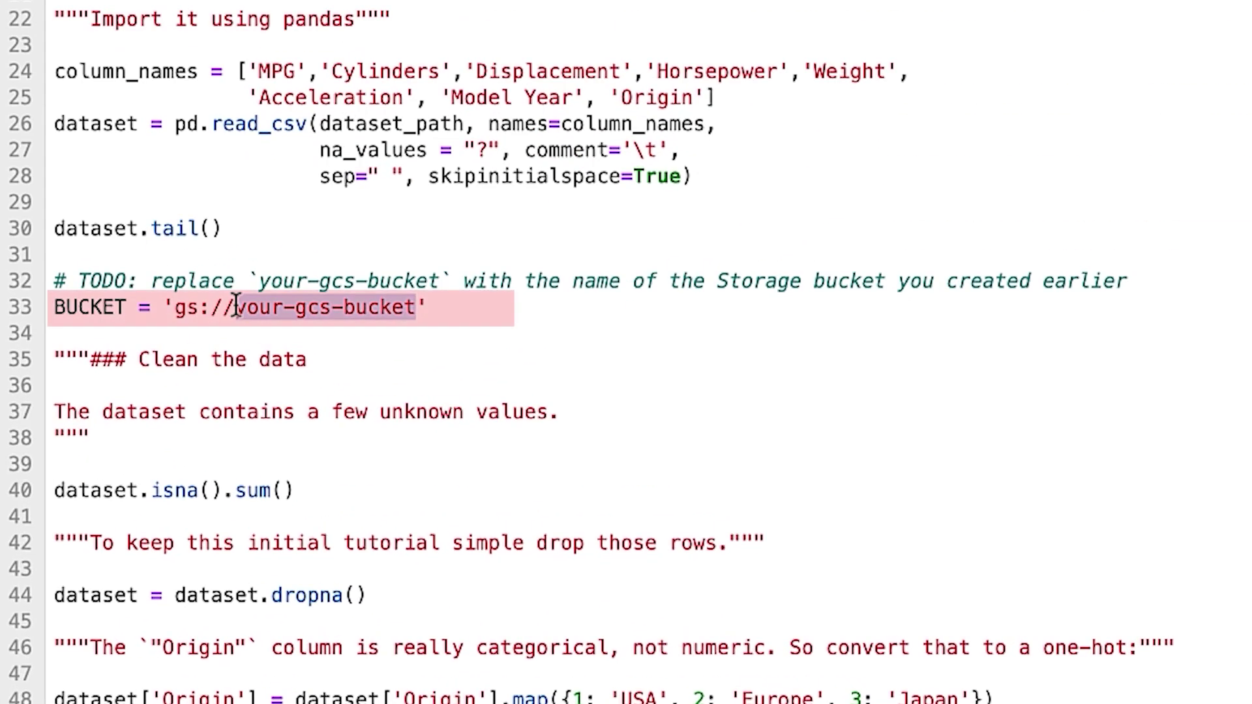
pyautogui.write('pvergadia-demo')
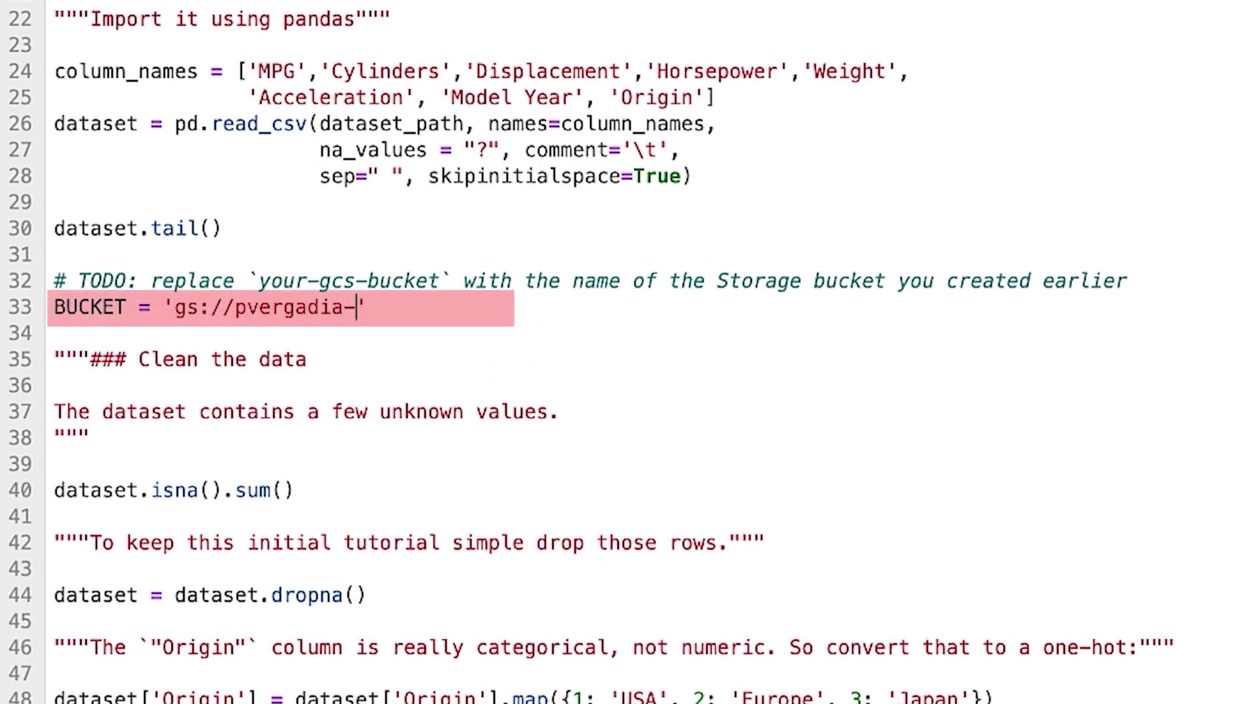
pyautogui.write('-bucket')
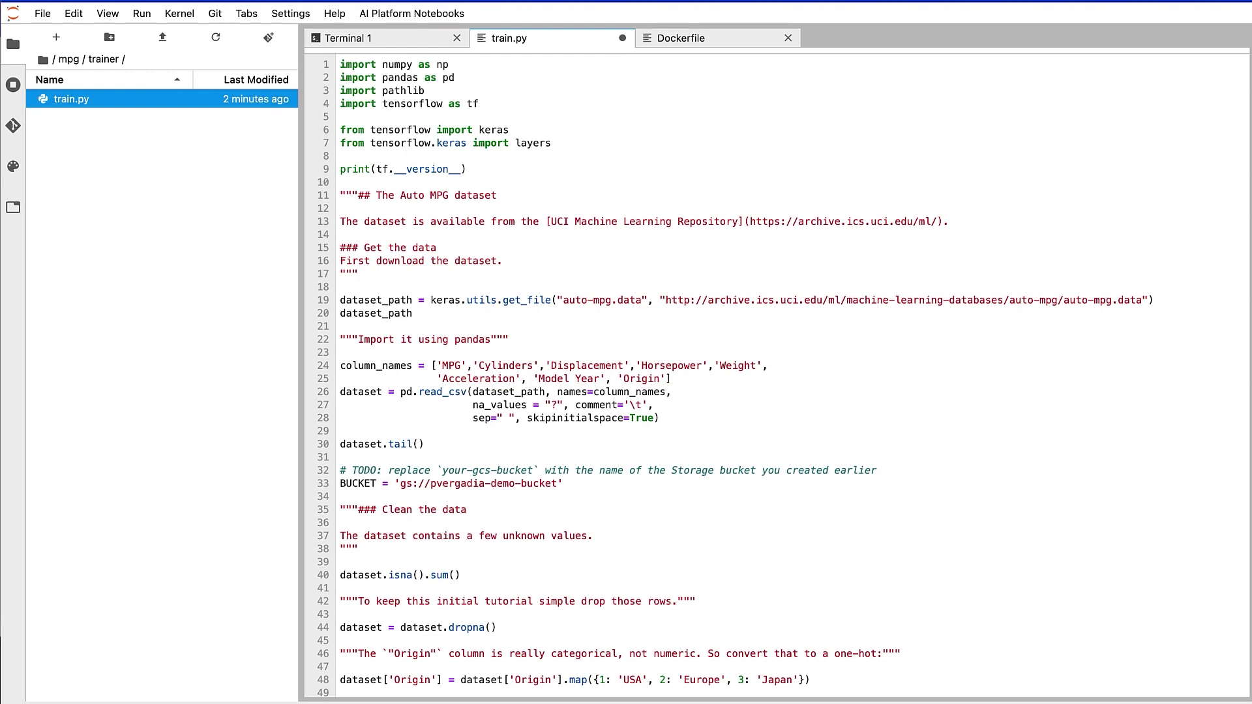
pyautogui.hotkey('ctrl', 's')
# In the terminal, set IMAGE_URI to "gcr.io/$PROJECT_ID/mpg:v1" and build the Docker image from the current folder with that tag
pyautogui.click(392, 39)
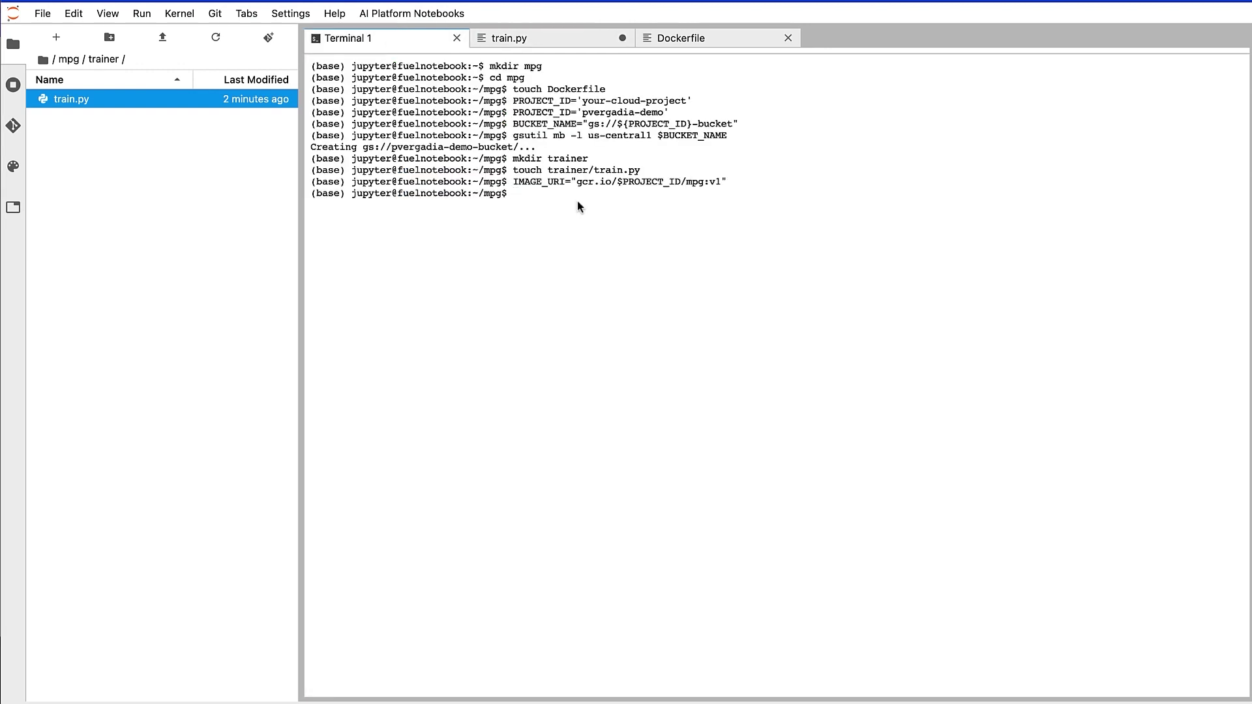
pyautogui.write('docker build ./ -t $IMAGE_URI')
pyautogui.press('Return')
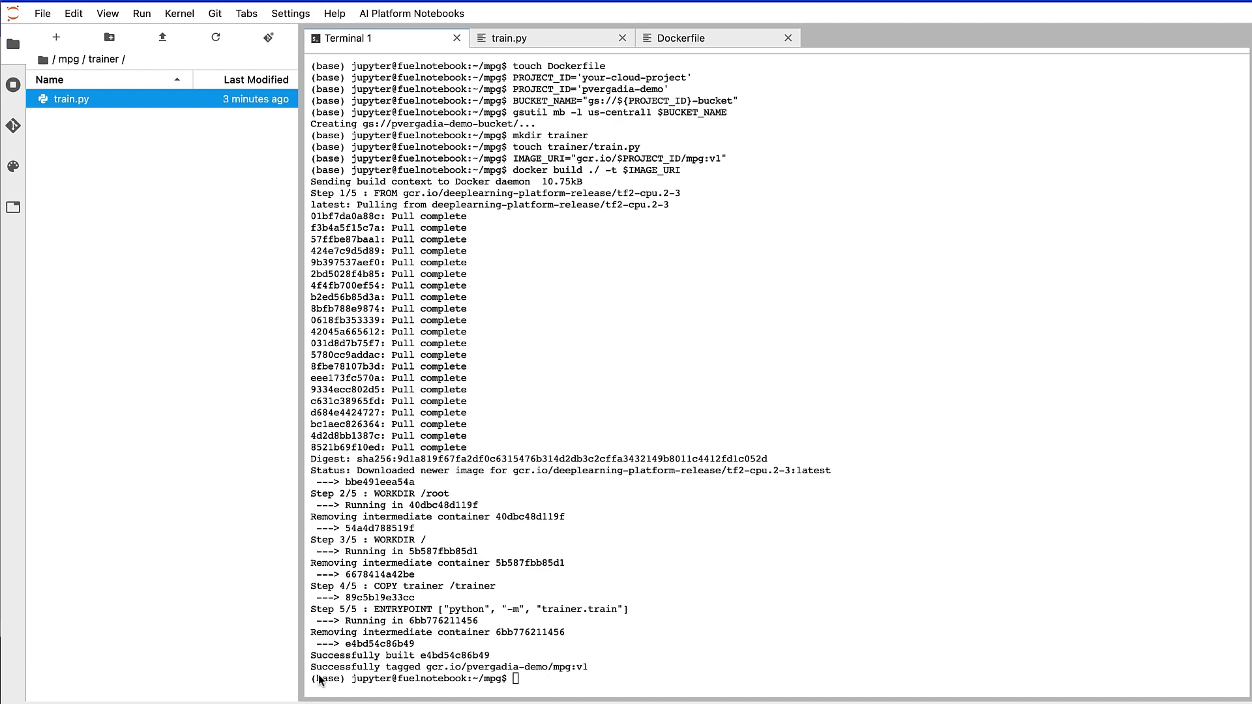
# Run the $IMAGE_URI container locally with docker run, and push the image to Container Registry with docker push
pyautogui.write('docker run $IMAGE_URI')
pyautogui.press('Return')
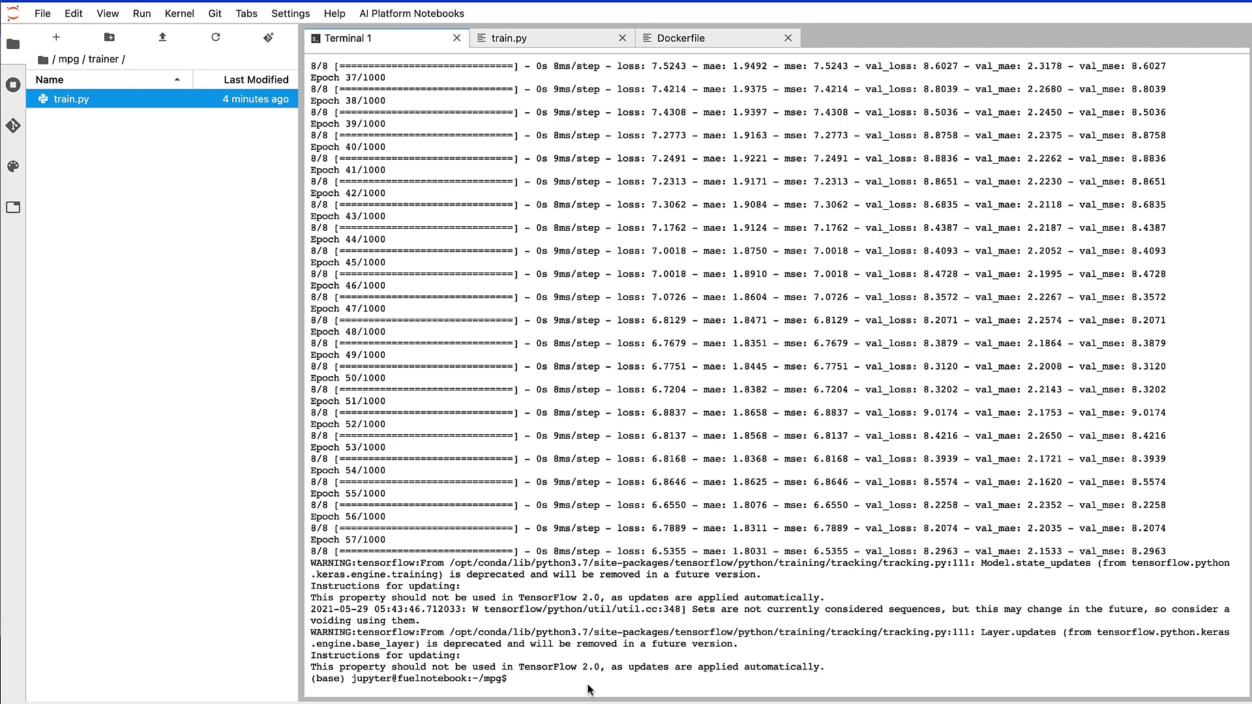
pyautogui.write('docker push $IMAGE_URI')
pyautogui.press('Return')
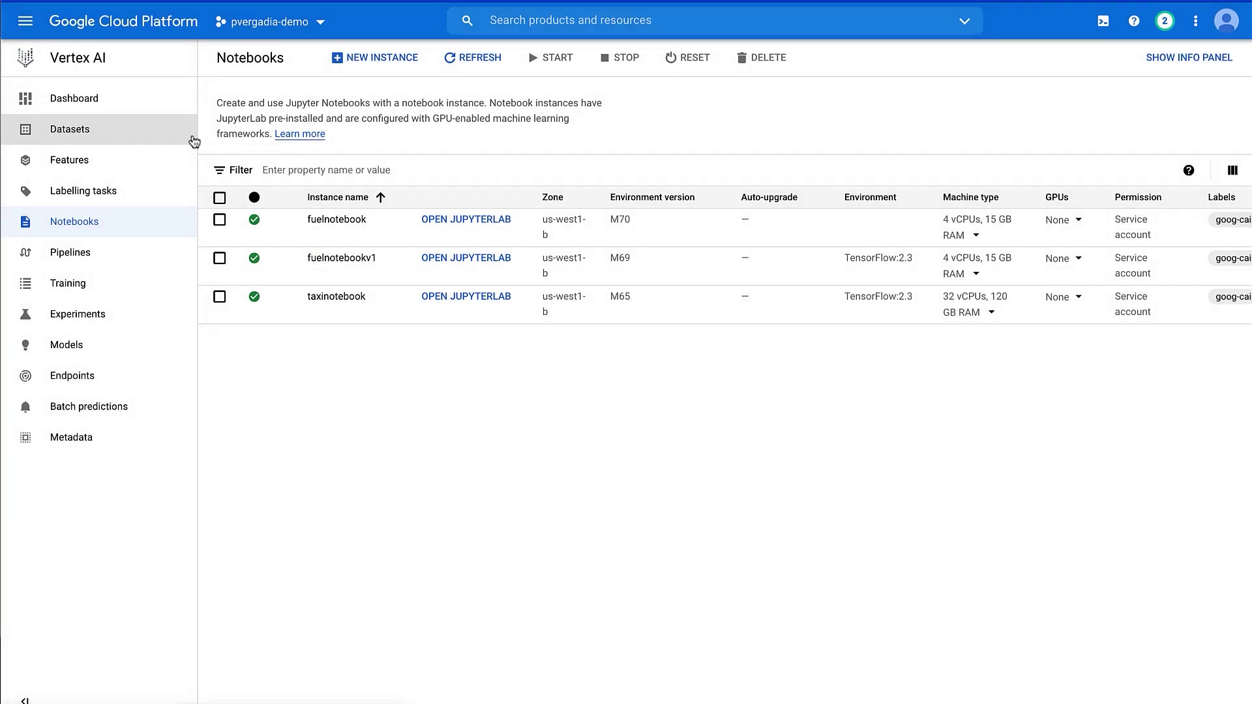
# In the Google Cloud console, start a new Vertex AI training pipeline with no managed dataset and custom training (advanced)
pyautogui.click(91, 282)
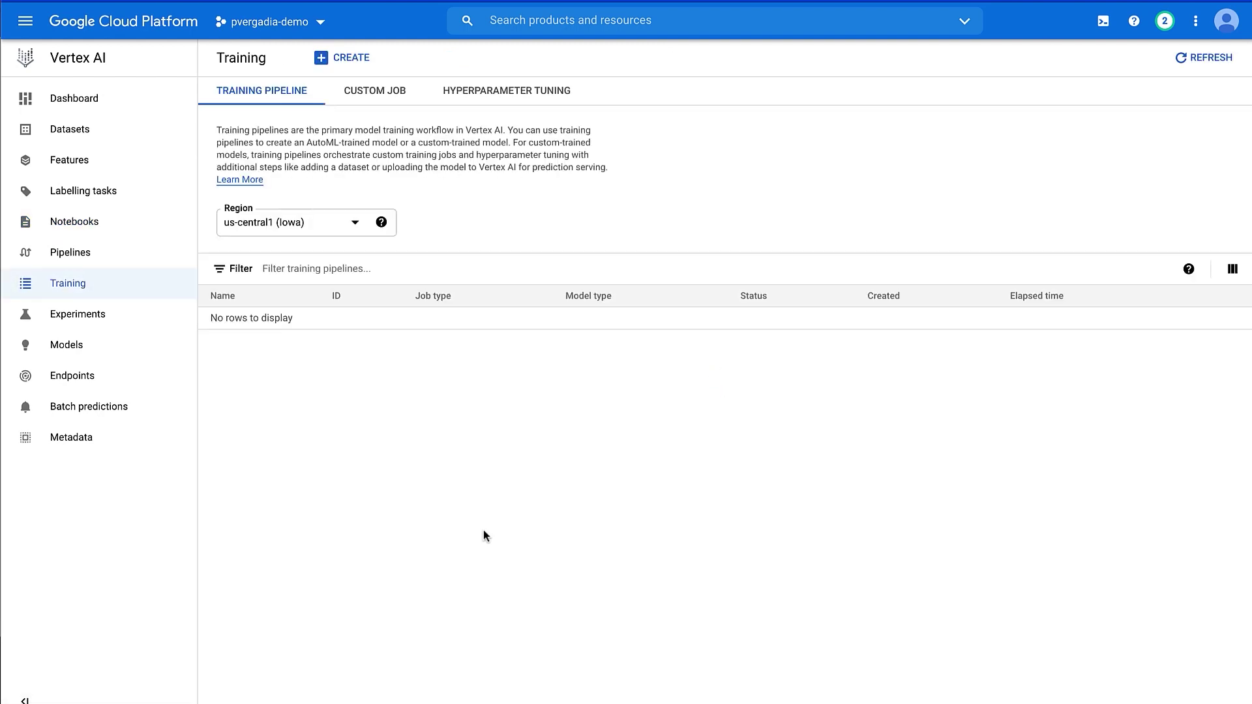
pyautogui.click(347, 57)
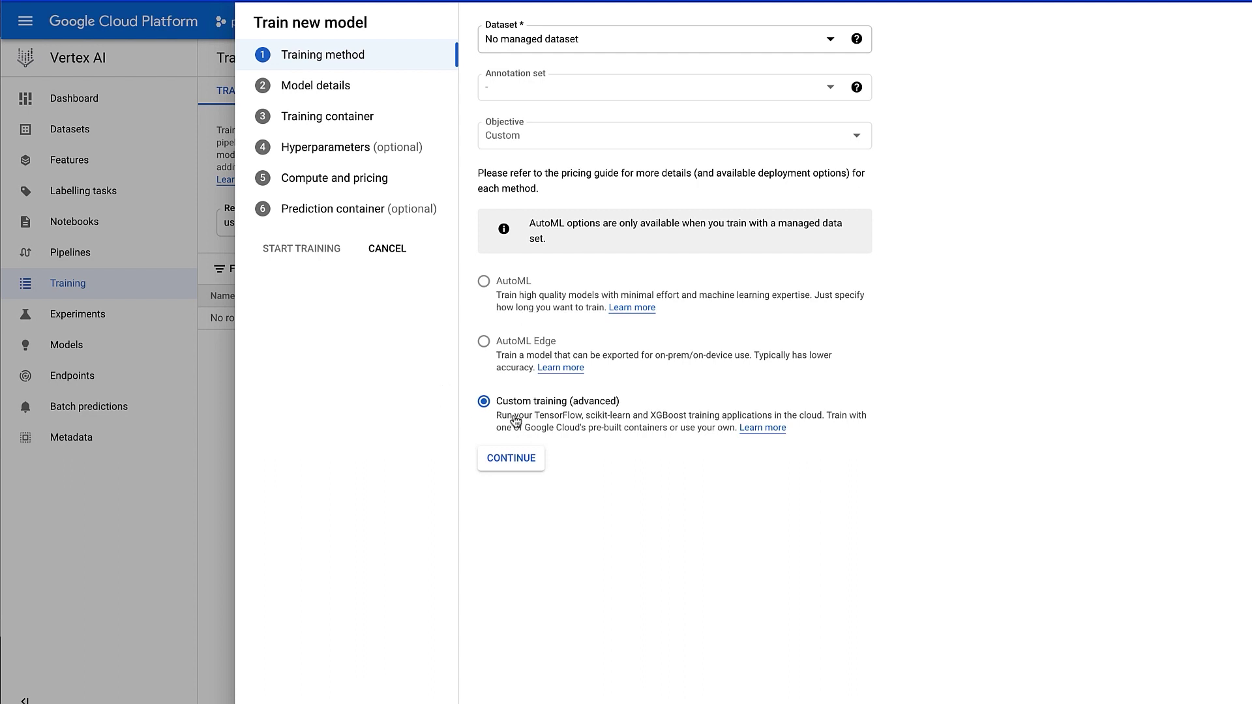
pyautogui.click(520, 458)
# Name the model fuel-model and continue to the training container settings
pyautogui.write('fuel-nodel')
pyautogui.press('BackSpace')
pyautogui.press('BackSpace')
pyautogui.press('BackSpace')
pyautogui.press('BackSpace')
pyautogui.press('BackSpace')
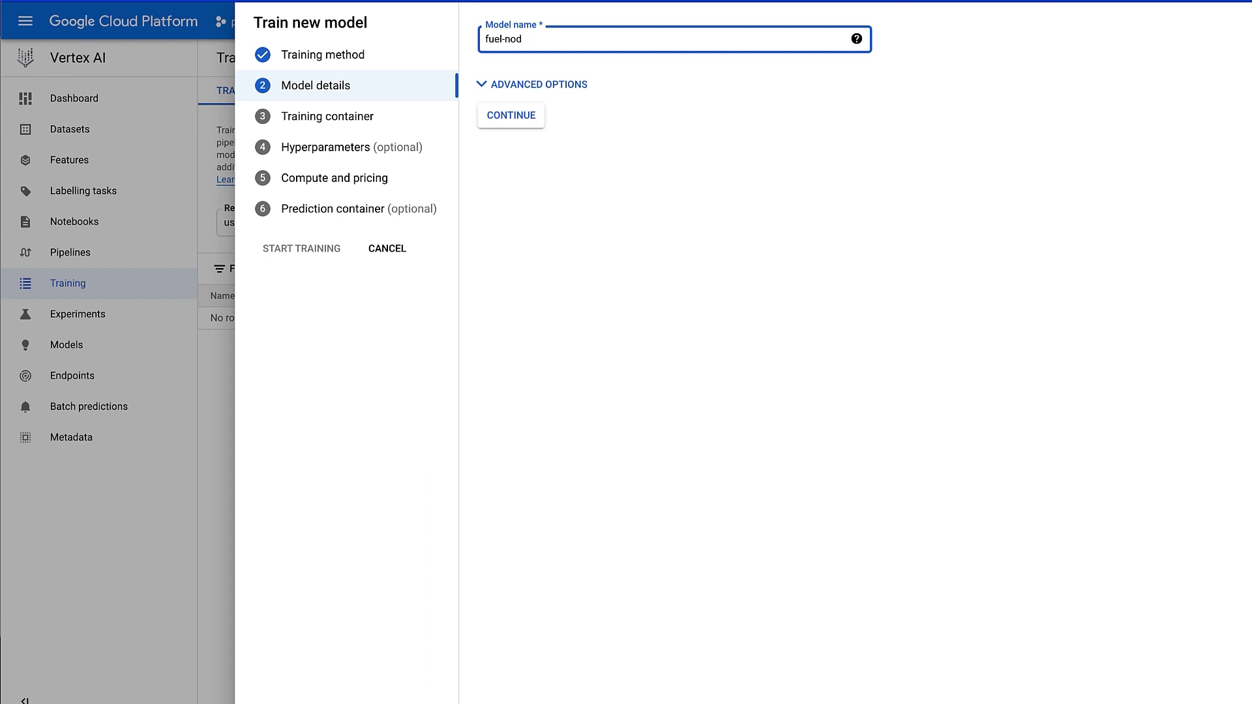
pyautogui.write('model')
pyautogui.click(512, 117)
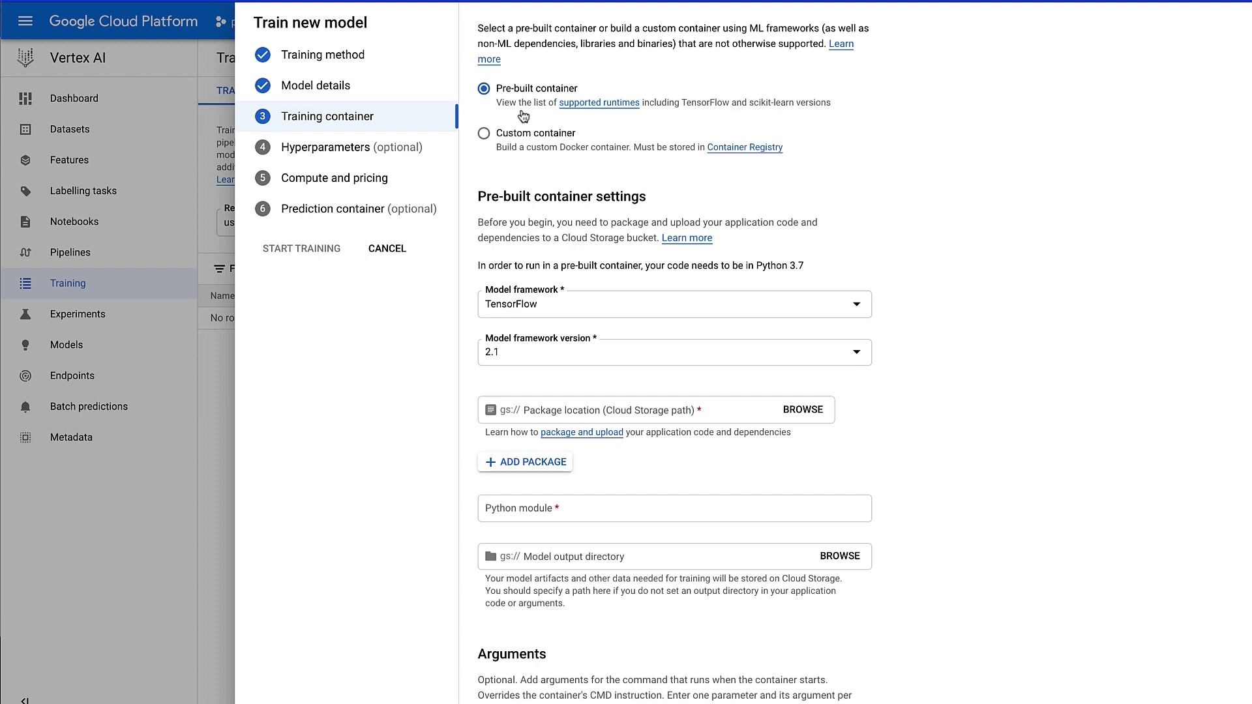
# Configure a custom container with the project's gcr.io mpg:v1 image and the bucket's mpg folder as output, leaving hyperparameter tuning disabled
pyautogui.click(527, 148)
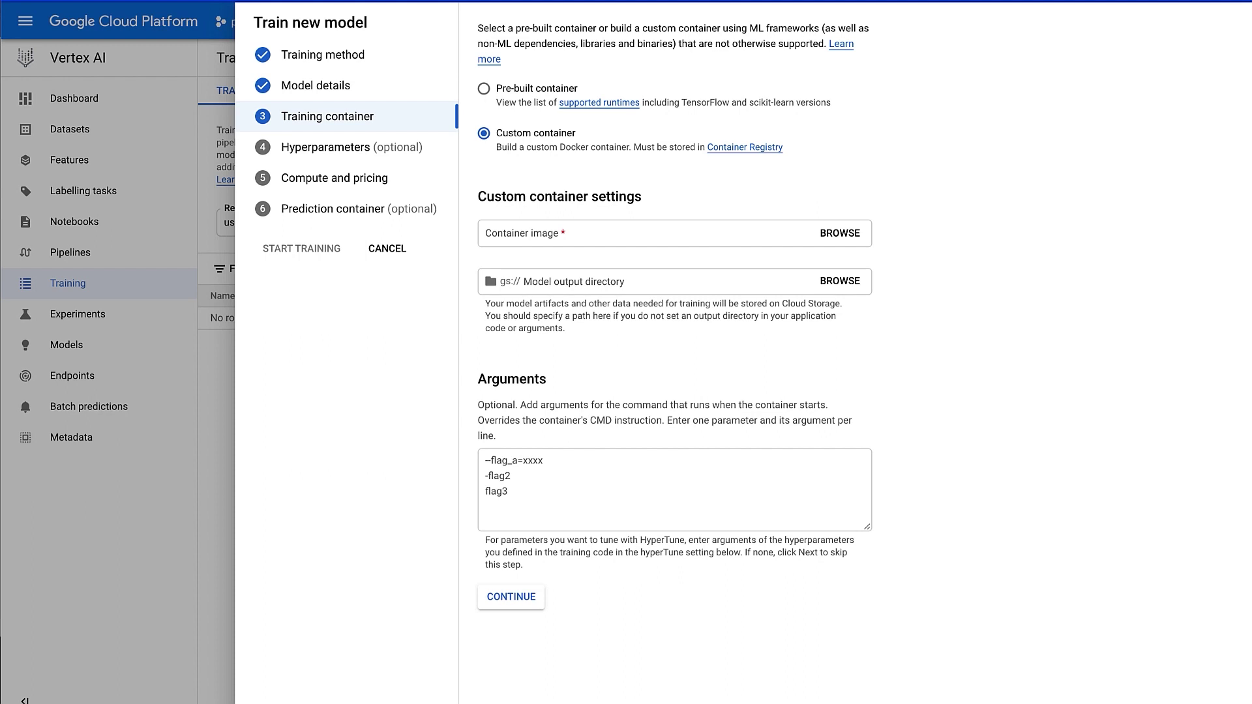
pyautogui.click(548, 233)
pyautogui.write('gcr.io/pvergadia-demo/mpg:v1')
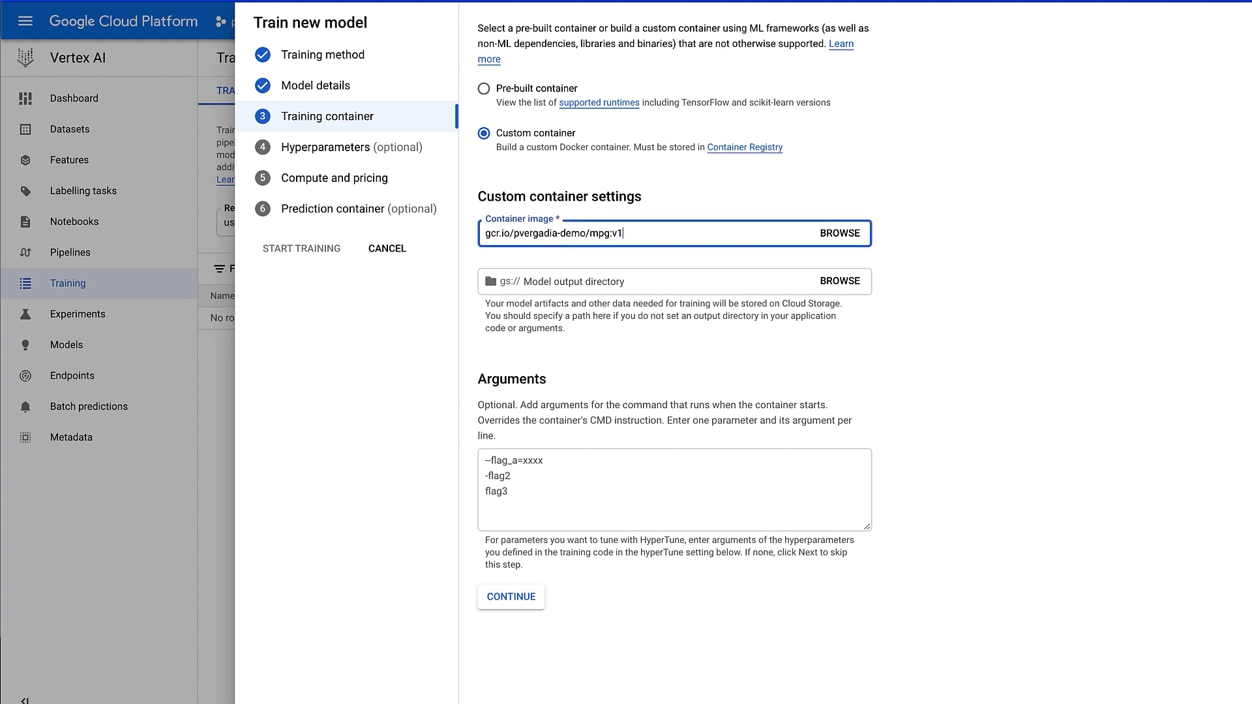
pyautogui.click(574, 282)
pyautogui.write('pvergadia-demo-bucket/mpg')
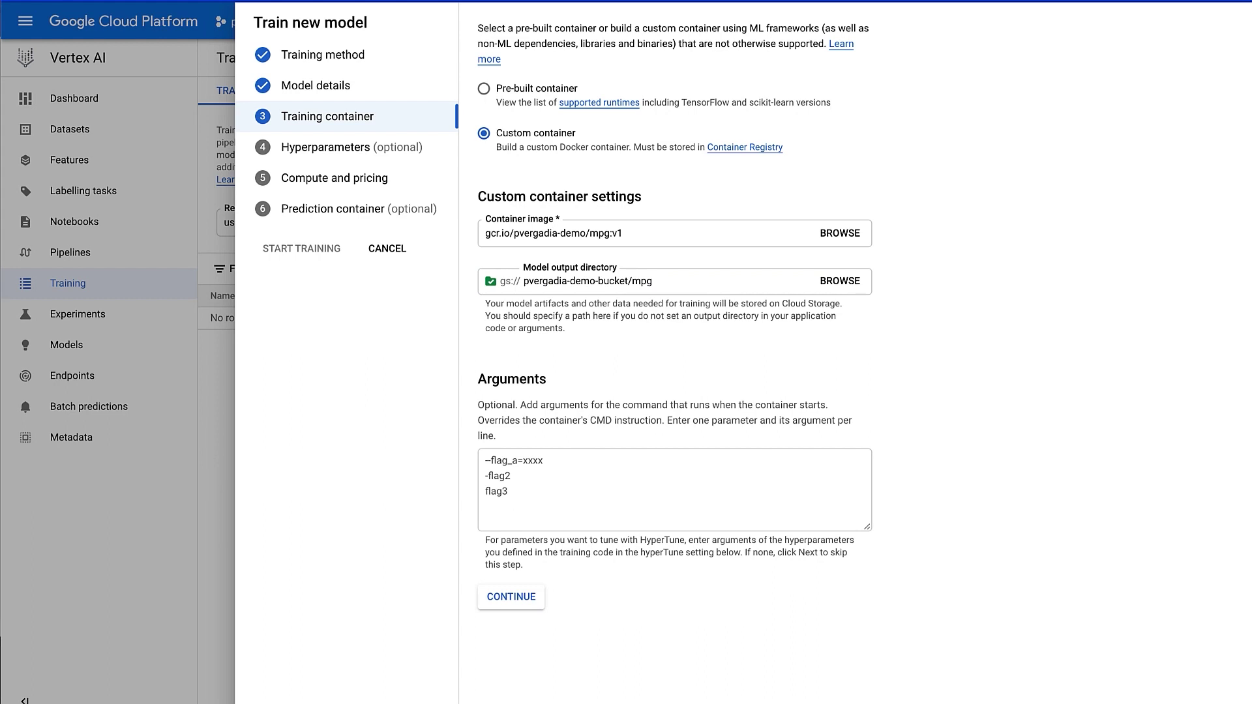
pyautogui.click(511, 597)
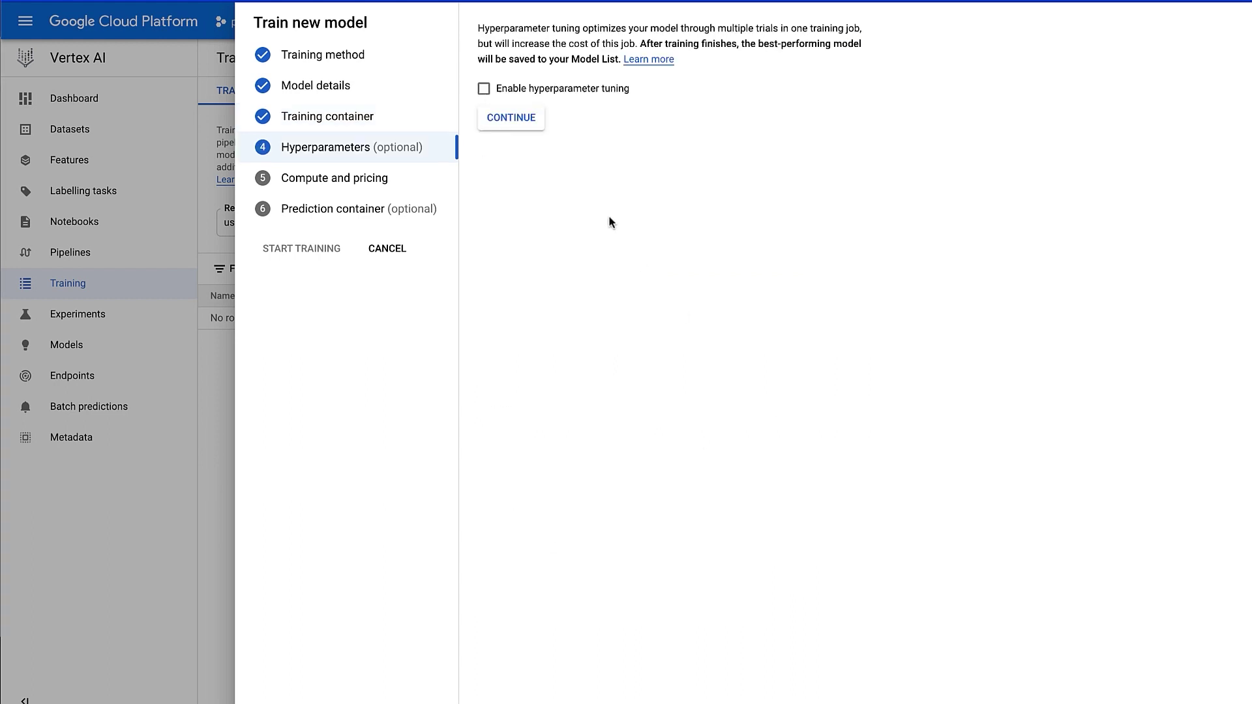
pyautogui.click(541, 122)
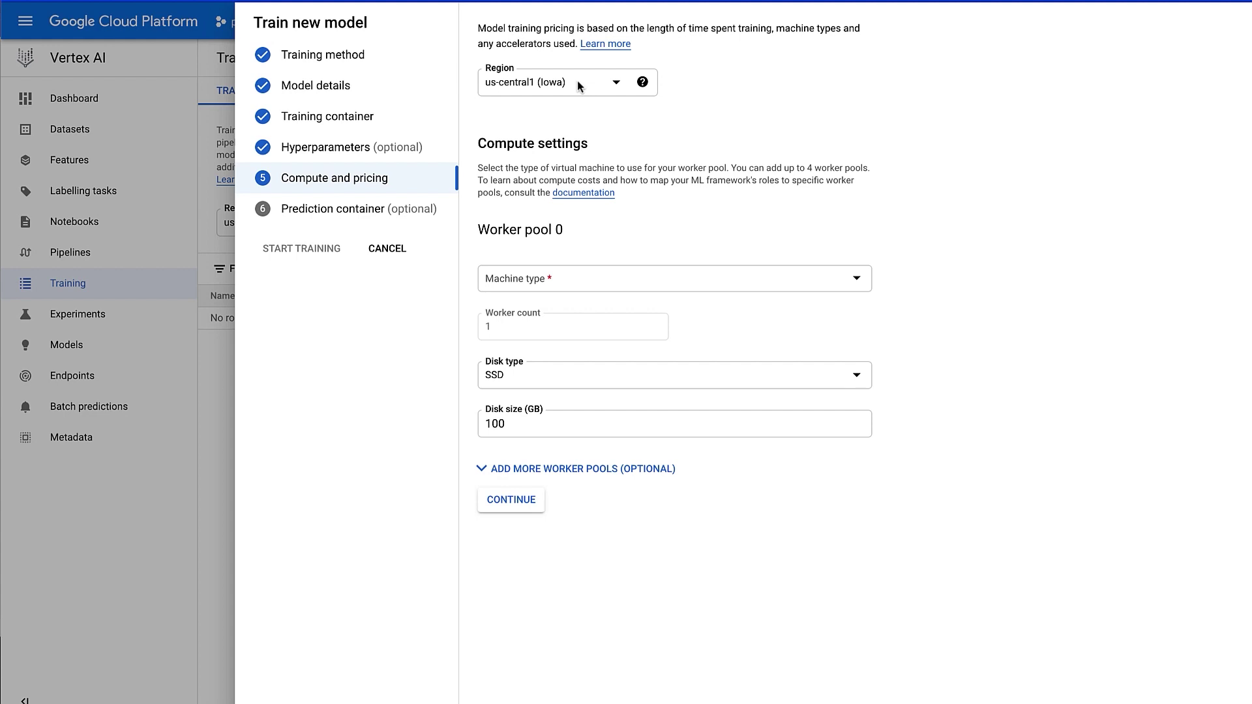
# Set worker pool 0 to the n1-standard-4 machine type without an accelerator and continue to the prediction container settings
pyautogui.click(543, 279)
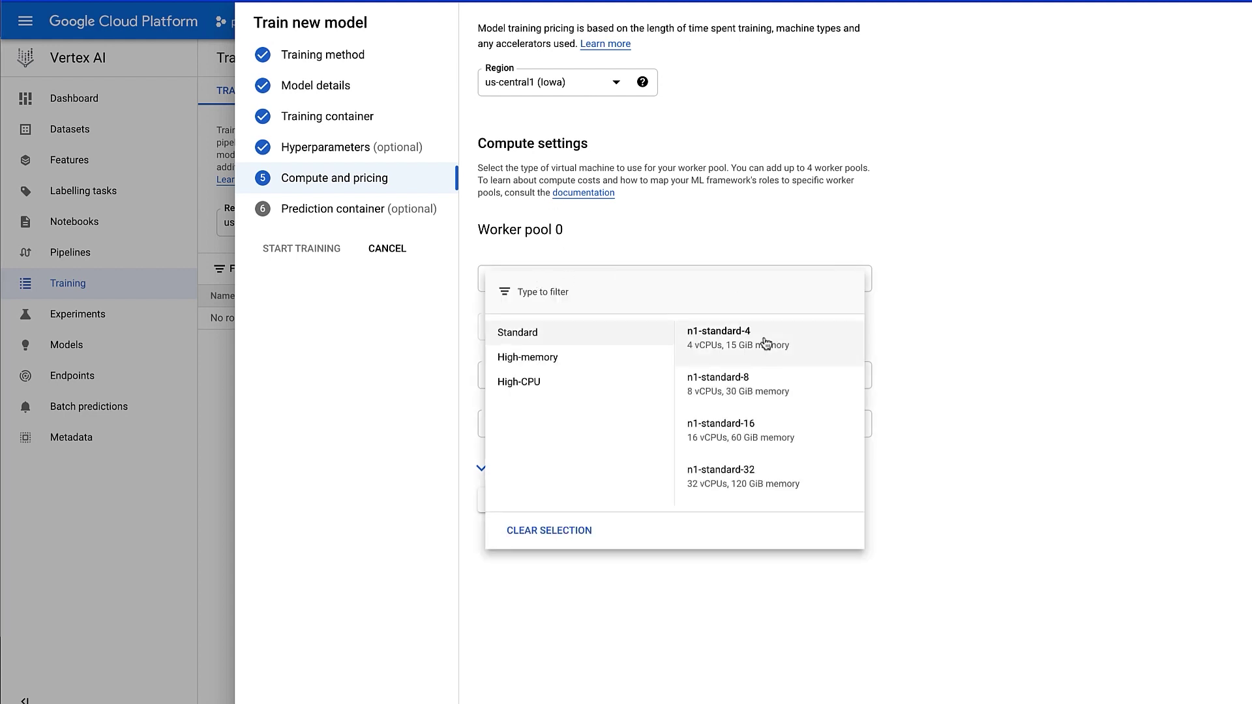
pyautogui.click(770, 353)
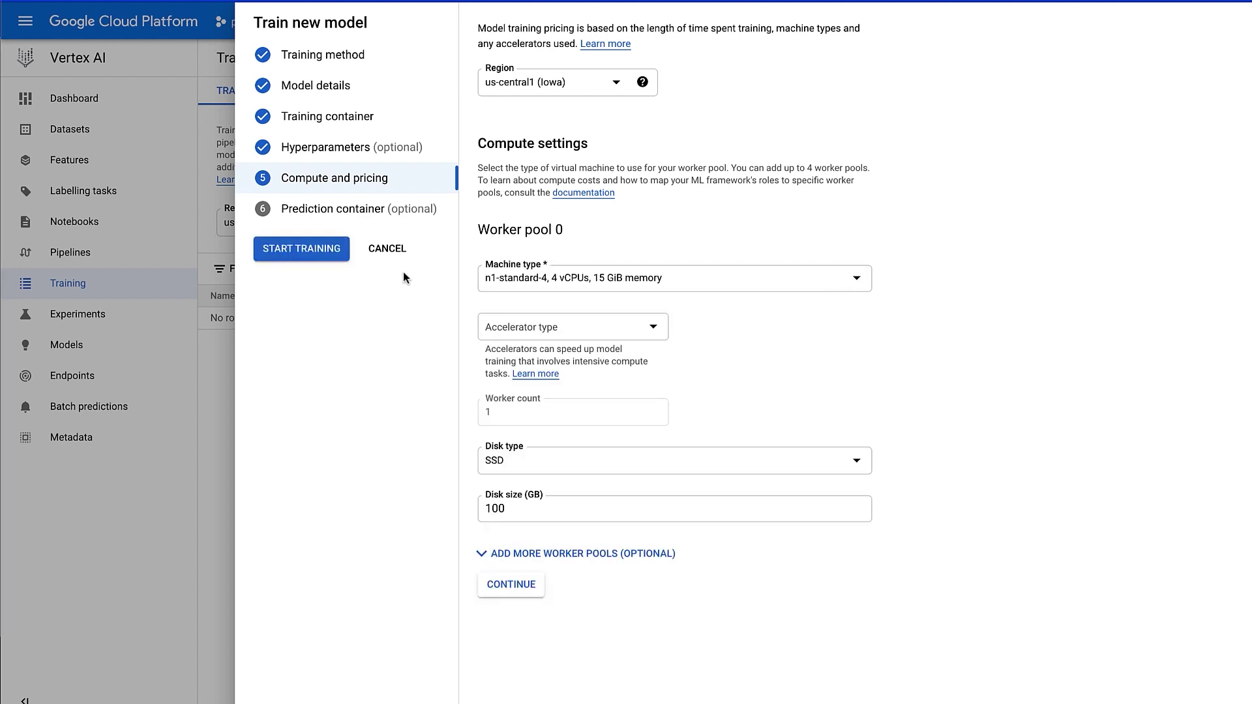
pyautogui.click(548, 328)
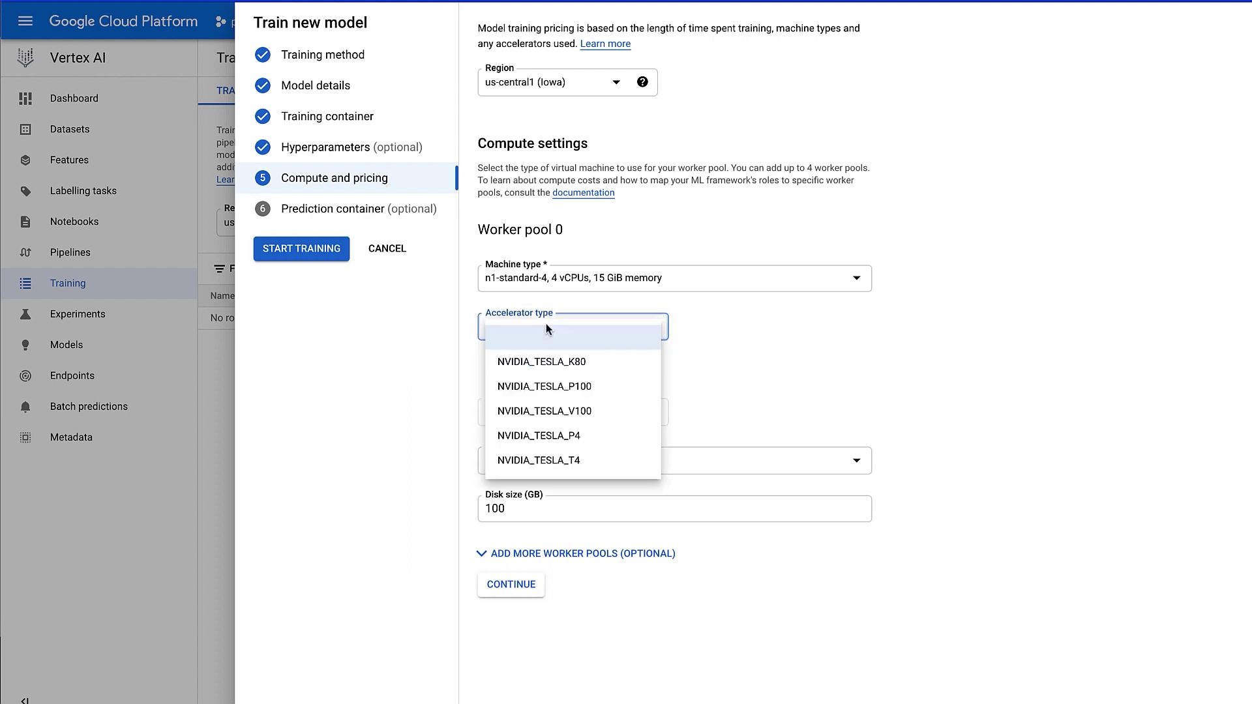
pyautogui.click(741, 330)
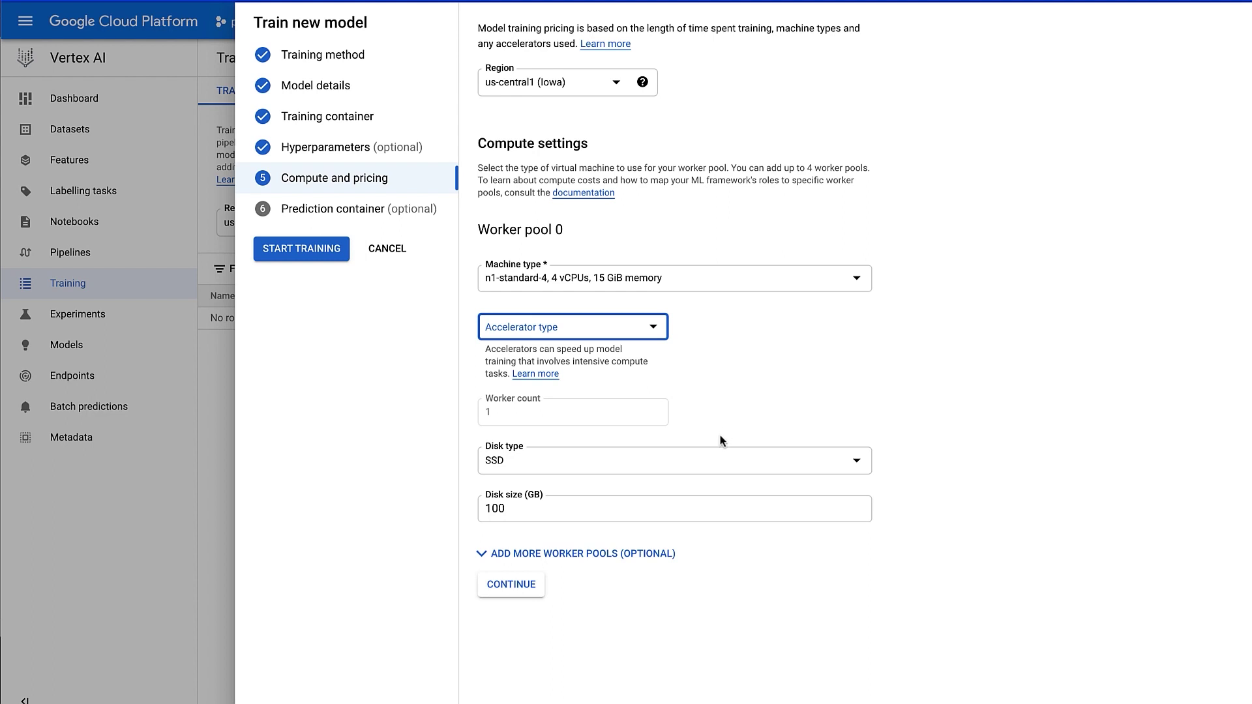
pyautogui.click(512, 585)
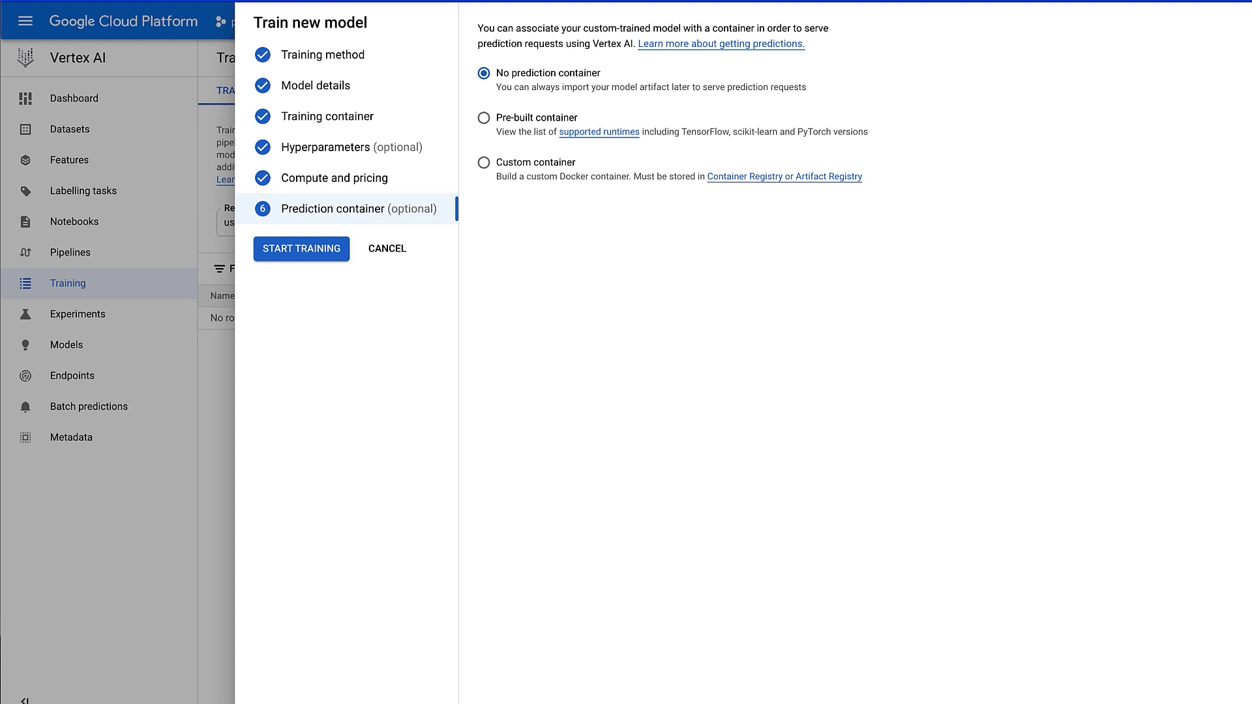
# Choose a pre-built TensorFlow 2.1 prediction container with no accelerator and the bucket's mpg folder as model directory, and start training
pyautogui.click(539, 118)
pyautogui.tripleClick(686, 497)
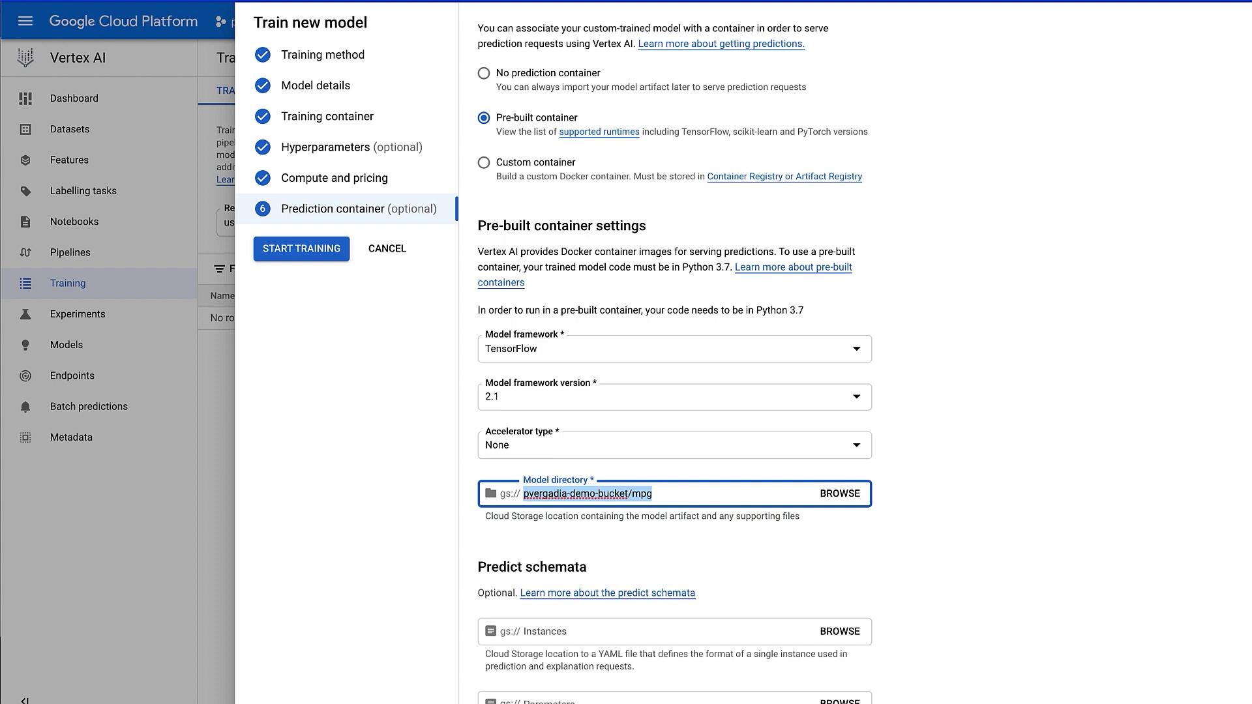
pyautogui.click(408, 413)
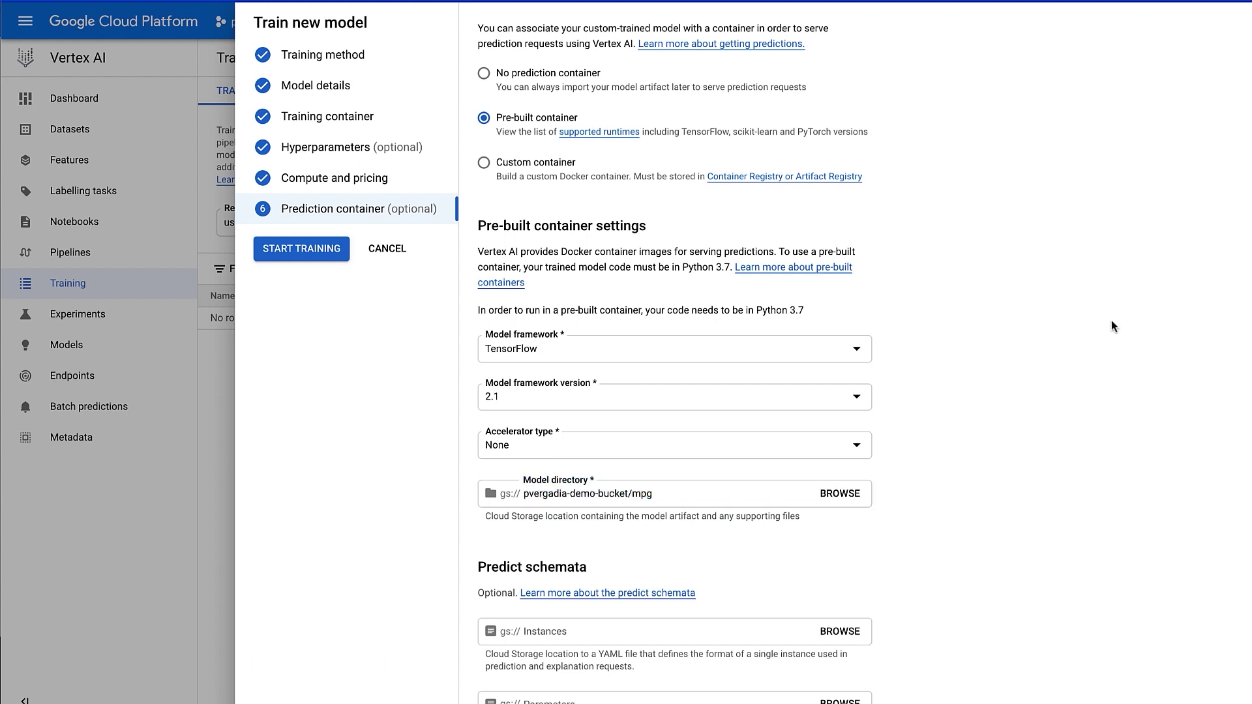
pyautogui.scroll(-2, 365, 340)
pyautogui.click(316, 262)
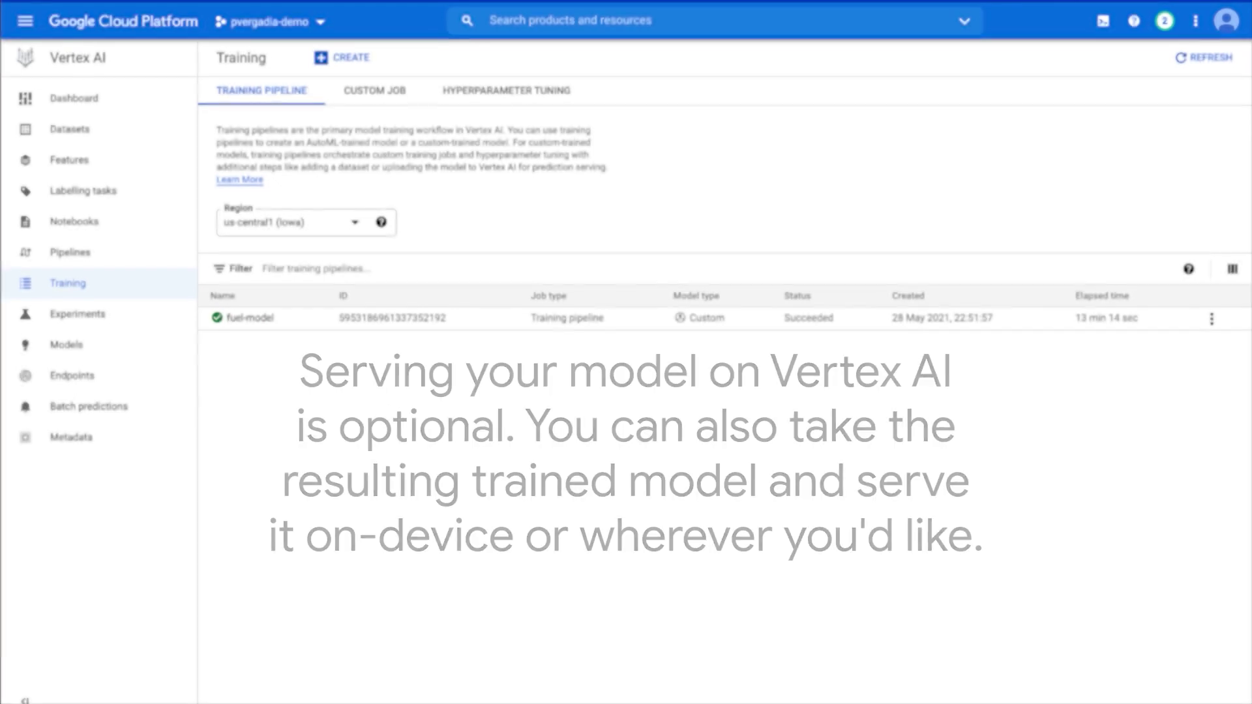
# Open the trained fuel-model from the training pipelines and begin deploying it to a new endpoint named fuelep
pyautogui.click(252, 319)
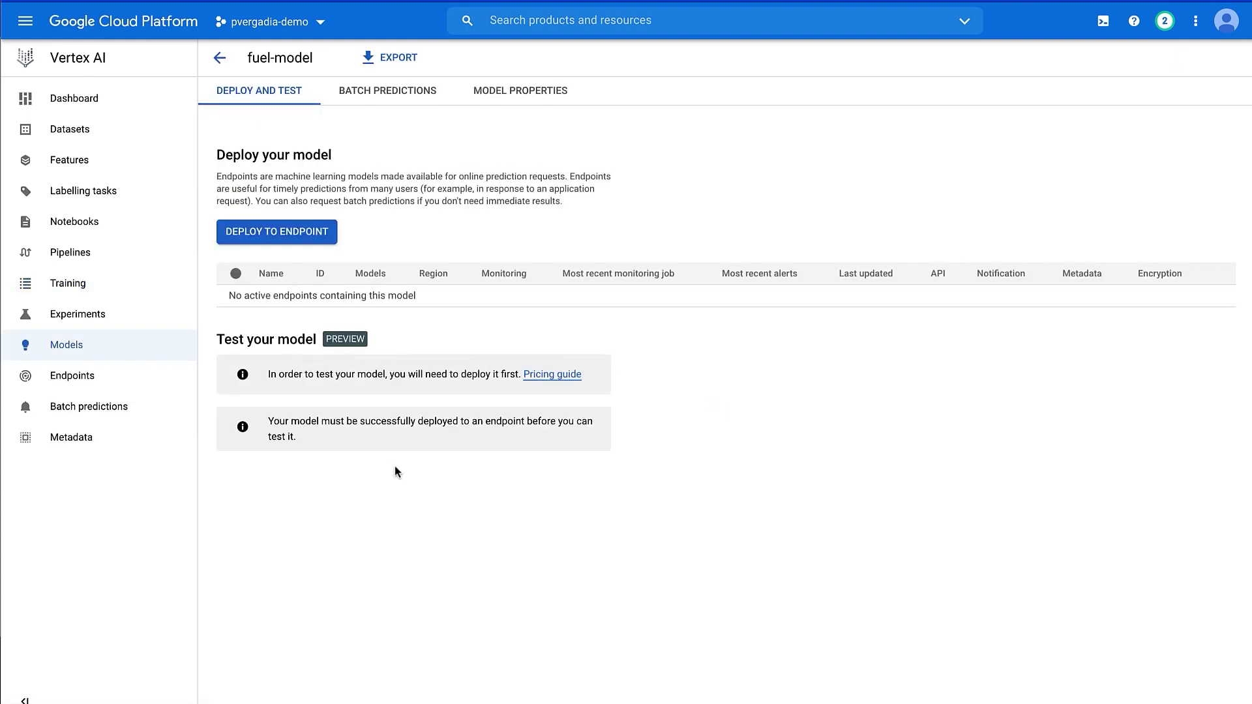
pyautogui.click(296, 233)
pyautogui.write('fuel')
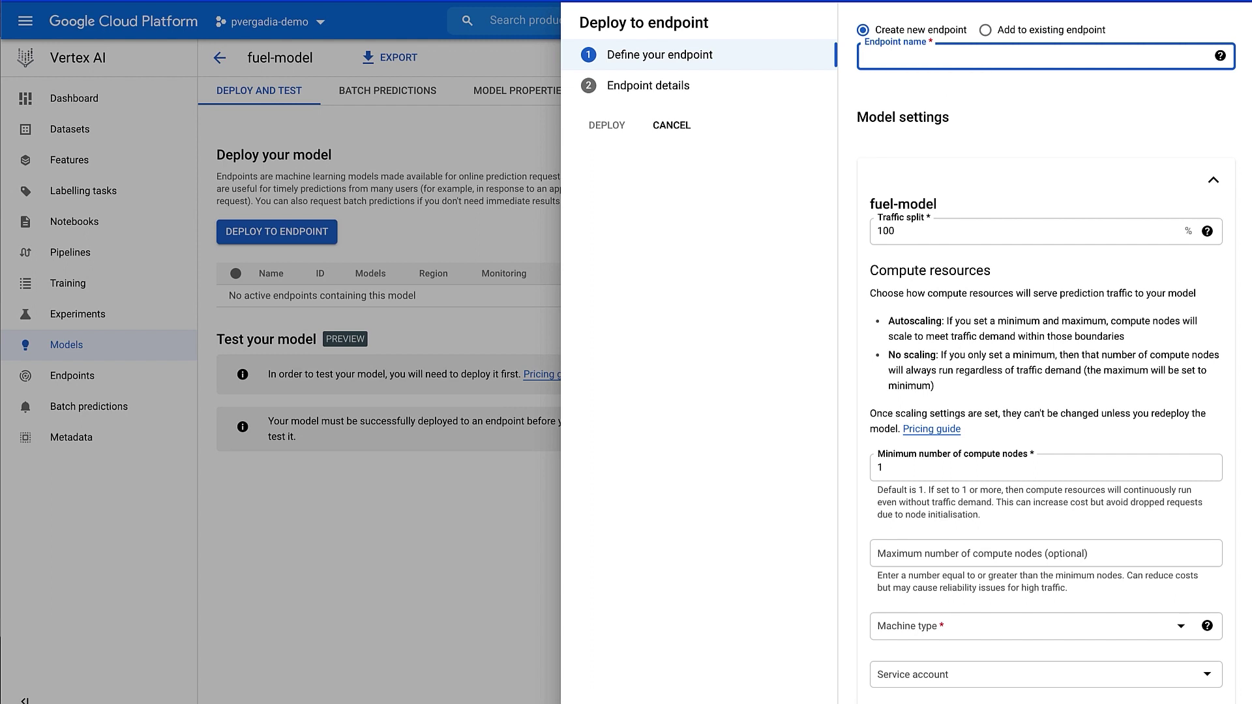
pyautogui.write('ep')
# Configure the endpoint's compute resources with one minimum node and the n1-standard-2 machine type, keeping logging enabled, and continue to the endpoint details
pyautogui.scroll(-2, 978, 467)
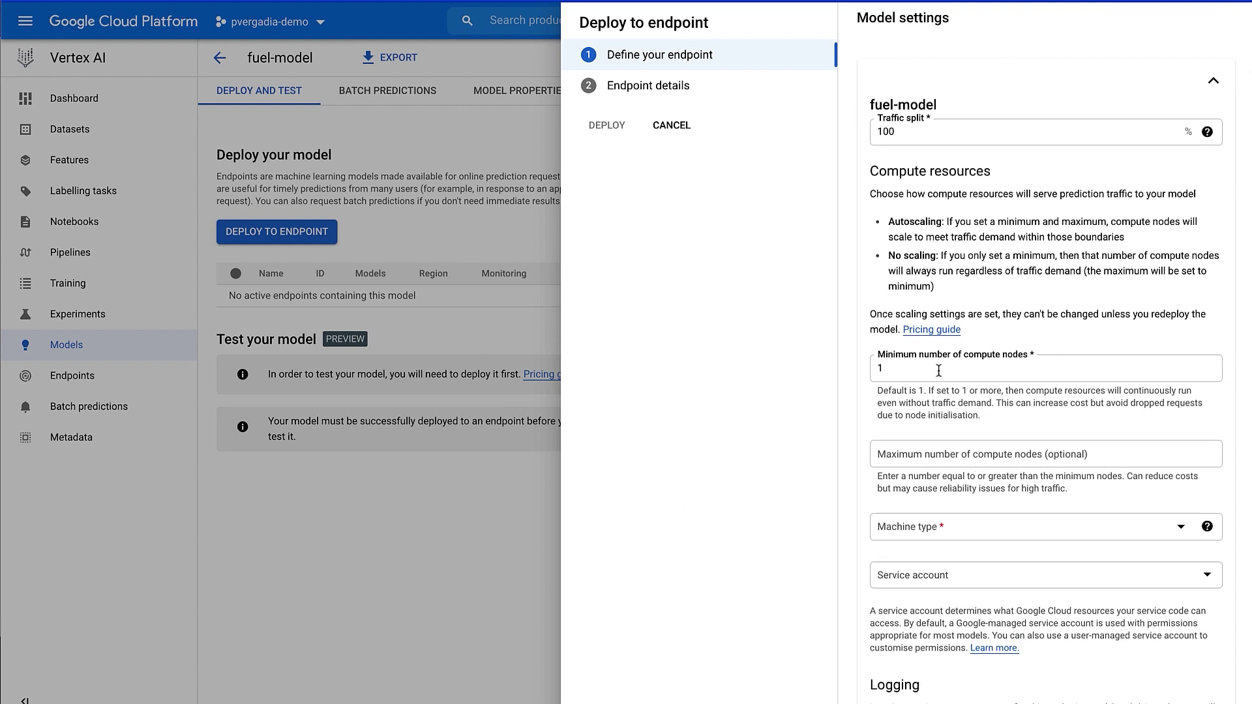
pyautogui.scroll(-3, 985, 457)
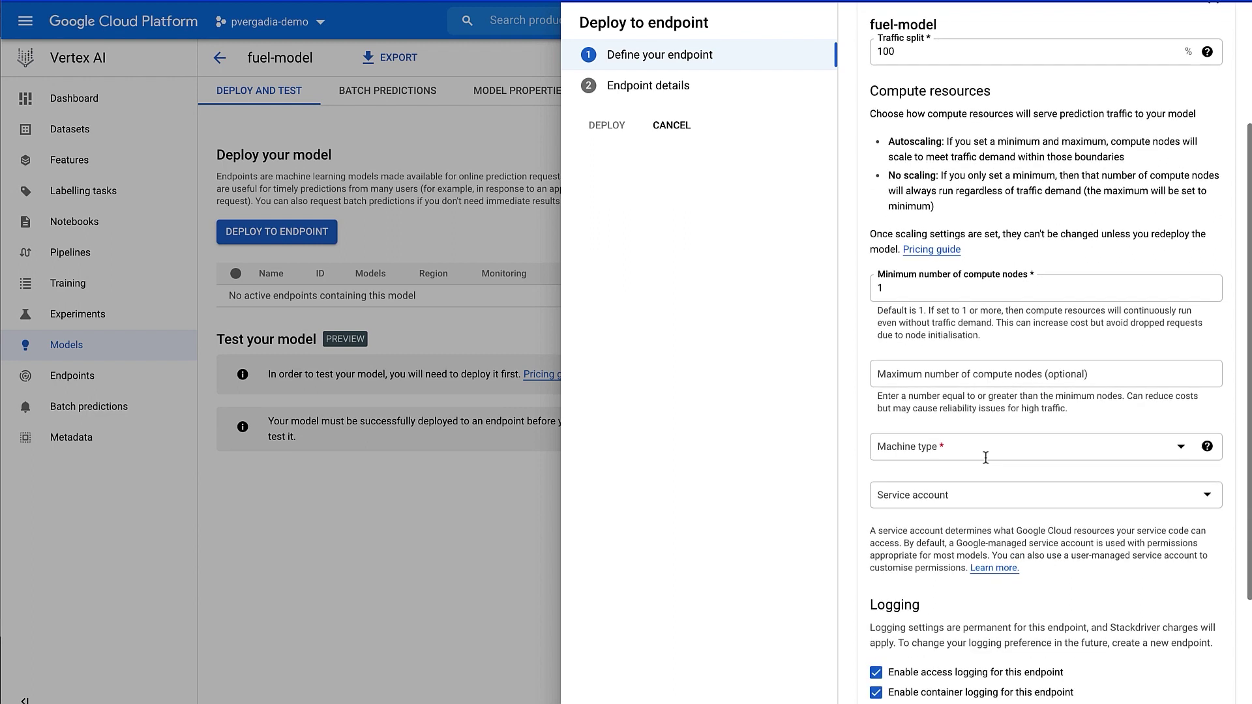
pyautogui.scroll(-2, 985, 457)
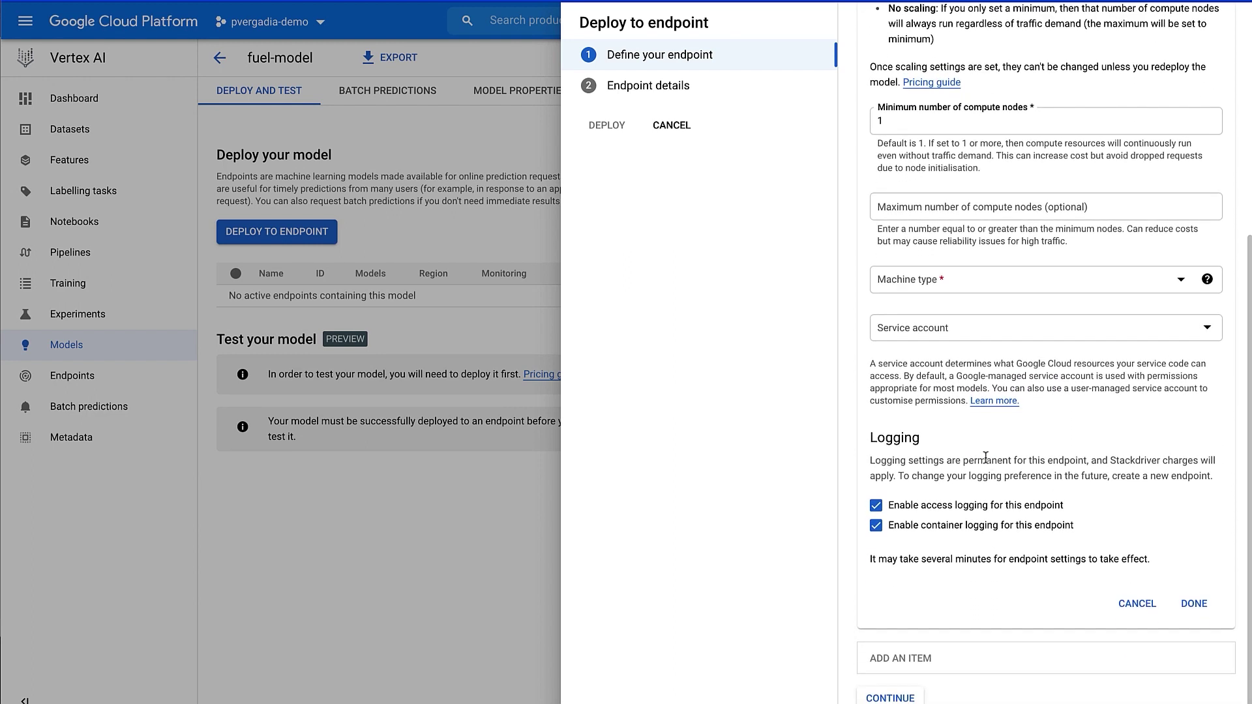
pyautogui.click(972, 279)
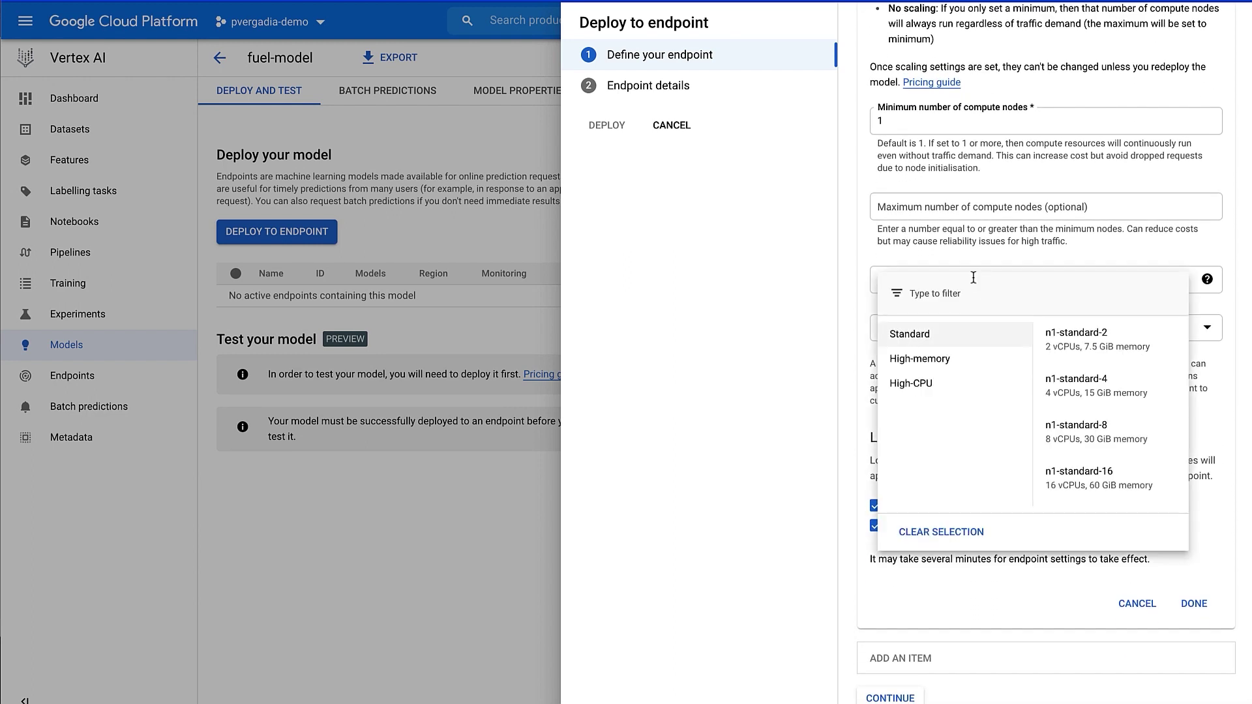
pyautogui.click(1084, 357)
pyautogui.click(1081, 276)
pyautogui.click(1084, 352)
pyautogui.click(1191, 605)
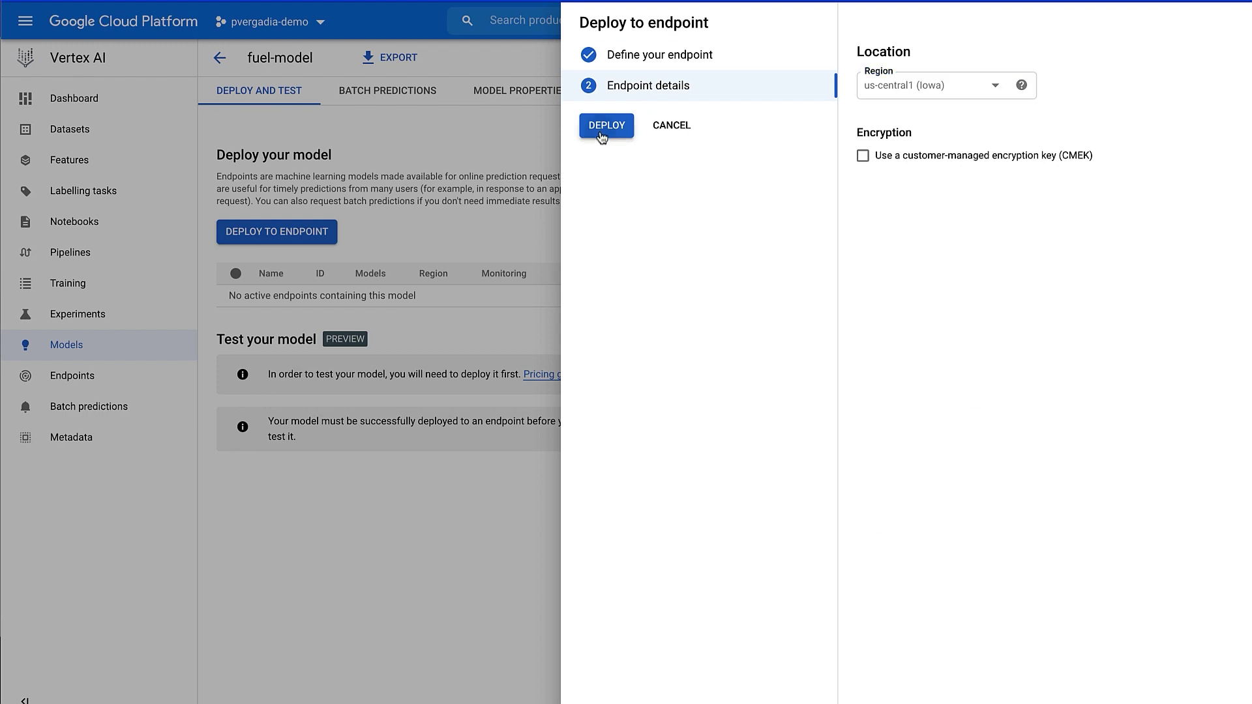
# Deploy the model in us-central1 without a customer-managed encryption key, and open the fuelep endpoint from the endpoints overview
pyautogui.click(602, 134)
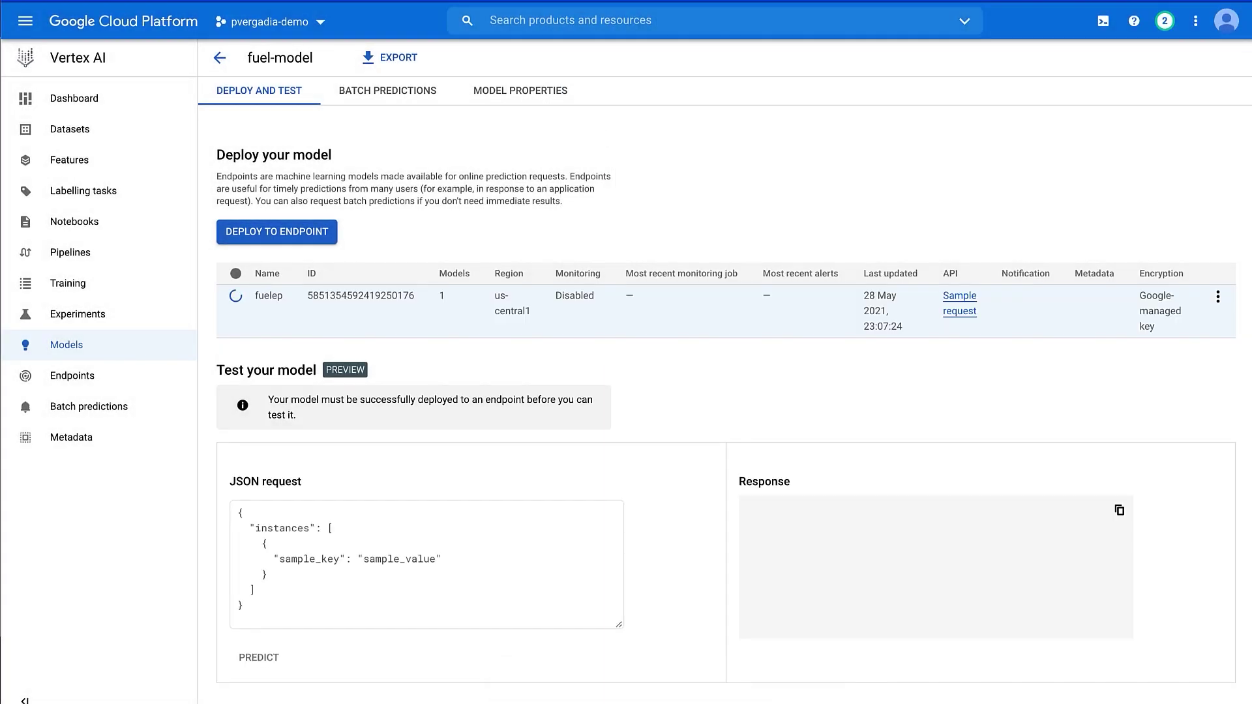
pyautogui.click(65, 378)
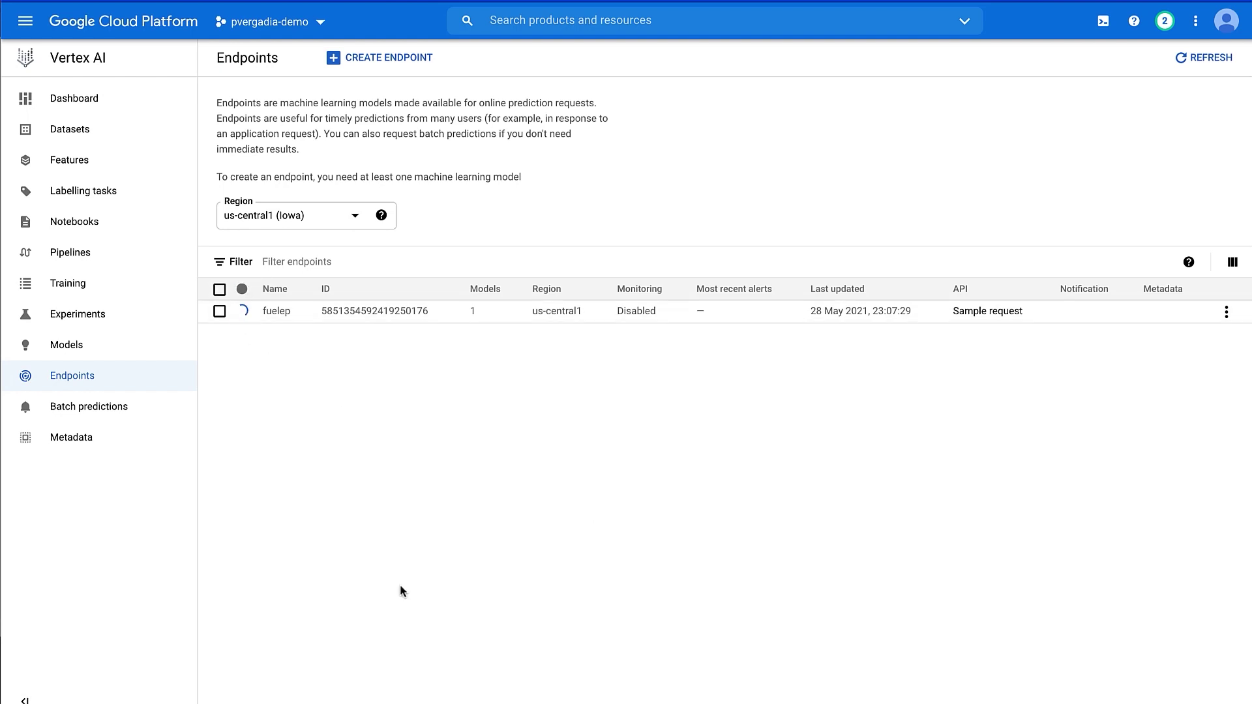
pyautogui.click(276, 312)
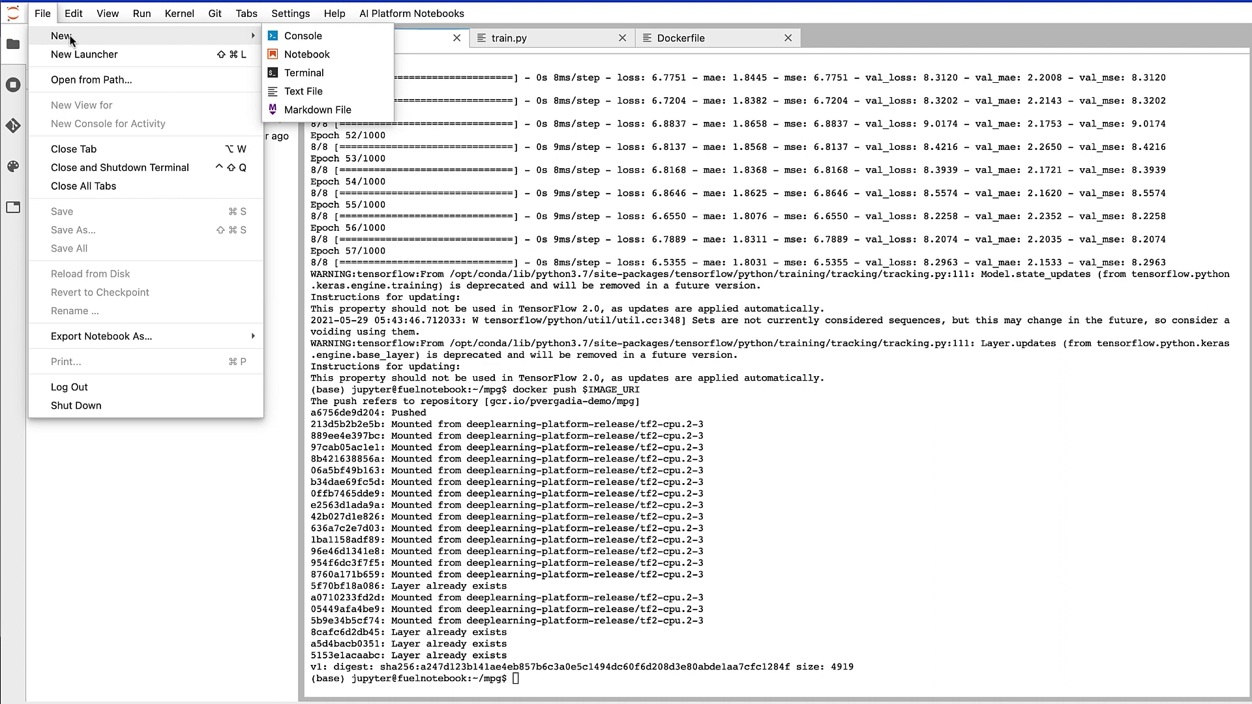
# In JupyterLab, create a Python 3 notebook and run !pip3 install google-cloud-aiplatform --upgrade --user in its first cell
pyautogui.click(306, 54)
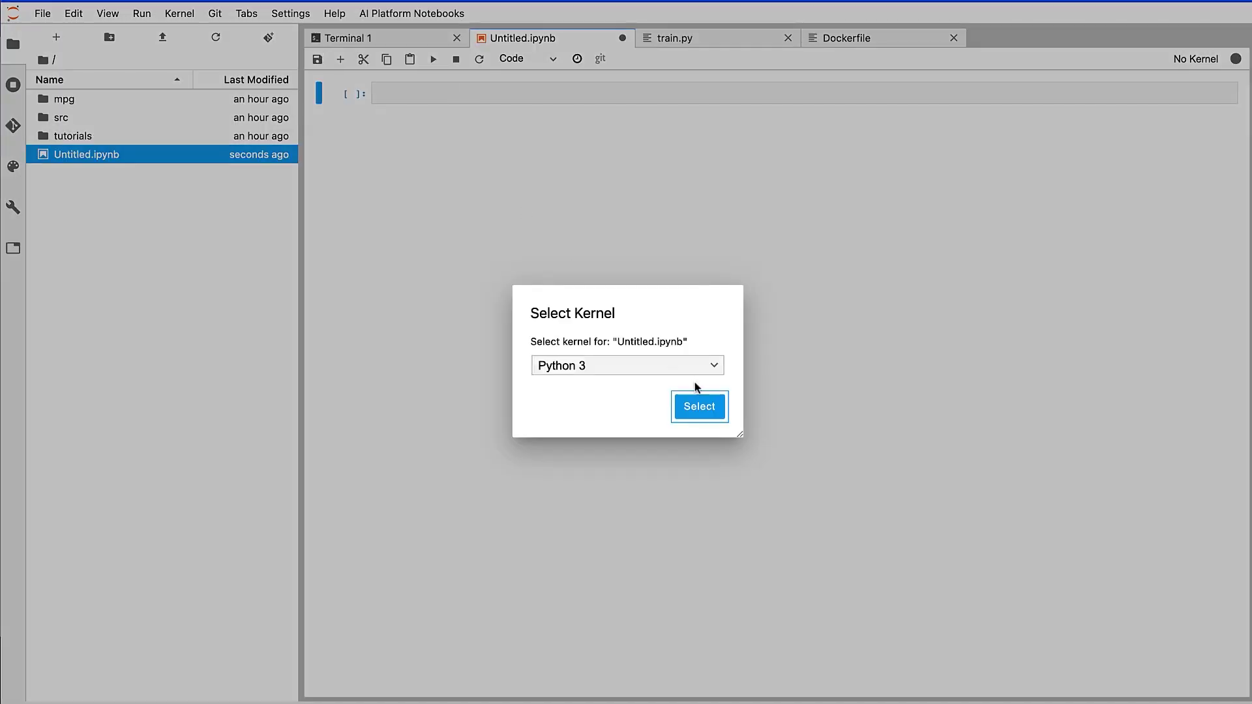
pyautogui.click(701, 410)
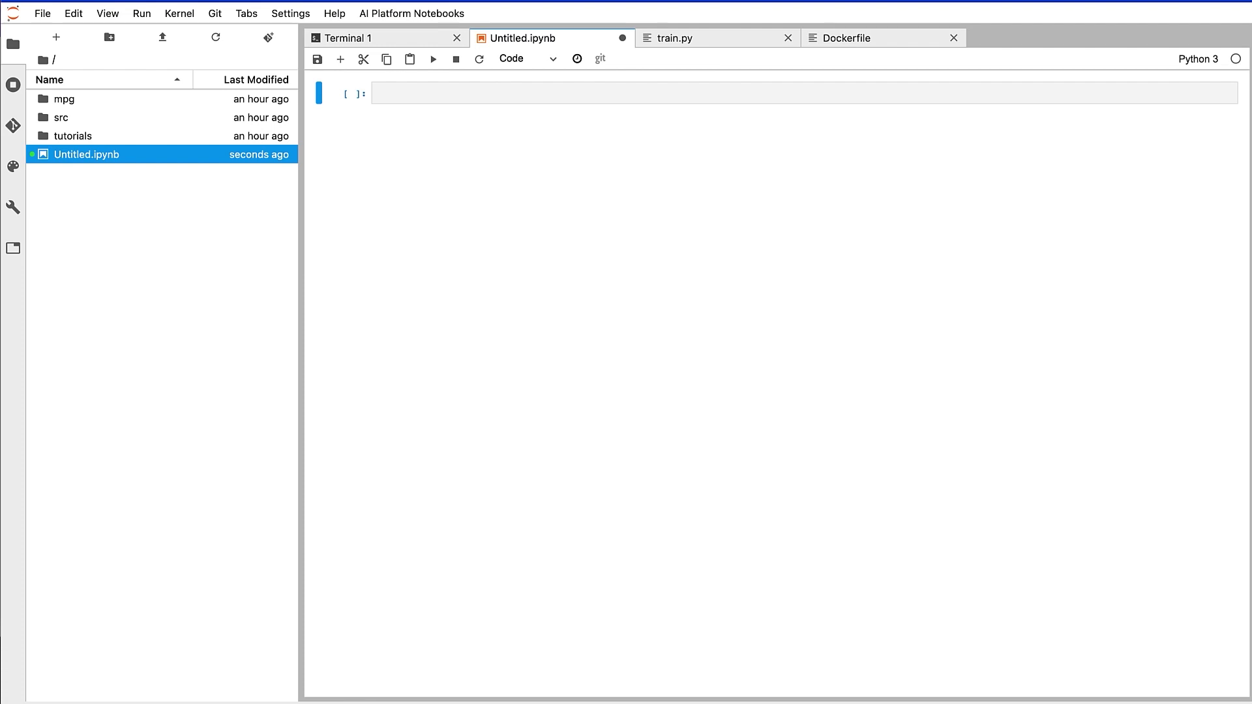
pyautogui.click(419, 91)
pyautogui.write('!pip3 install google-cloud-aiplatform --upgrade --user')
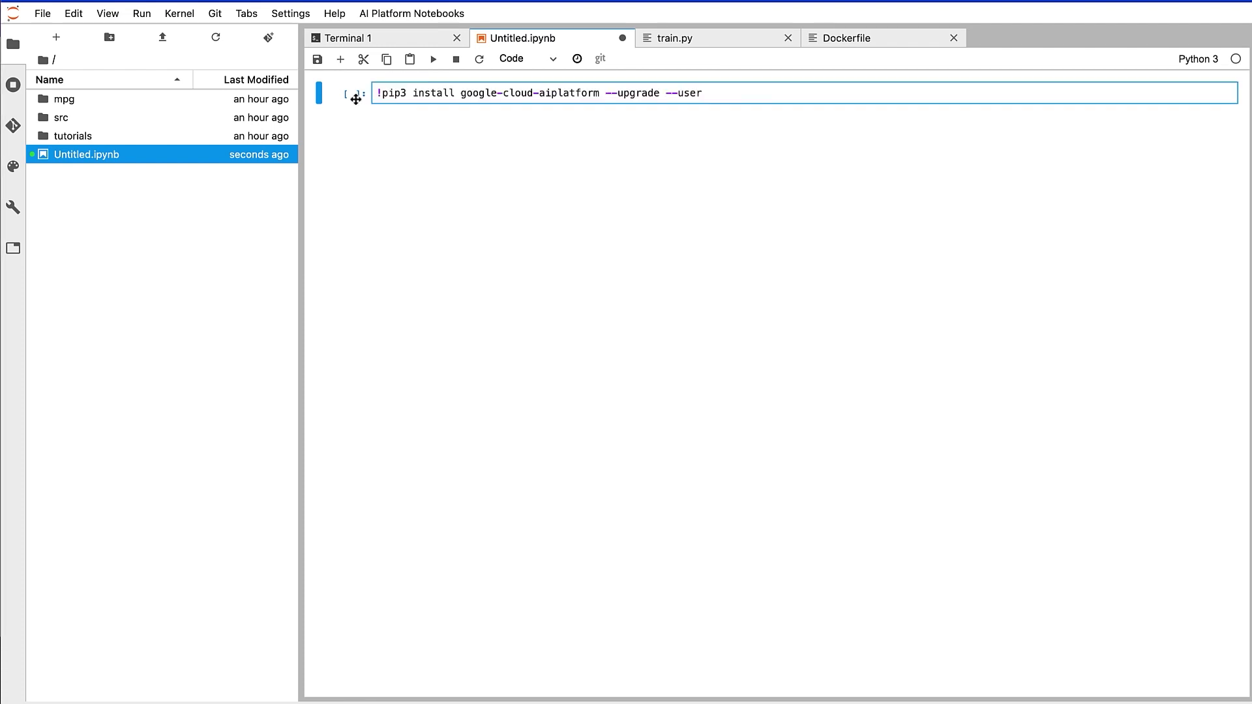
pyautogui.click(433, 60)
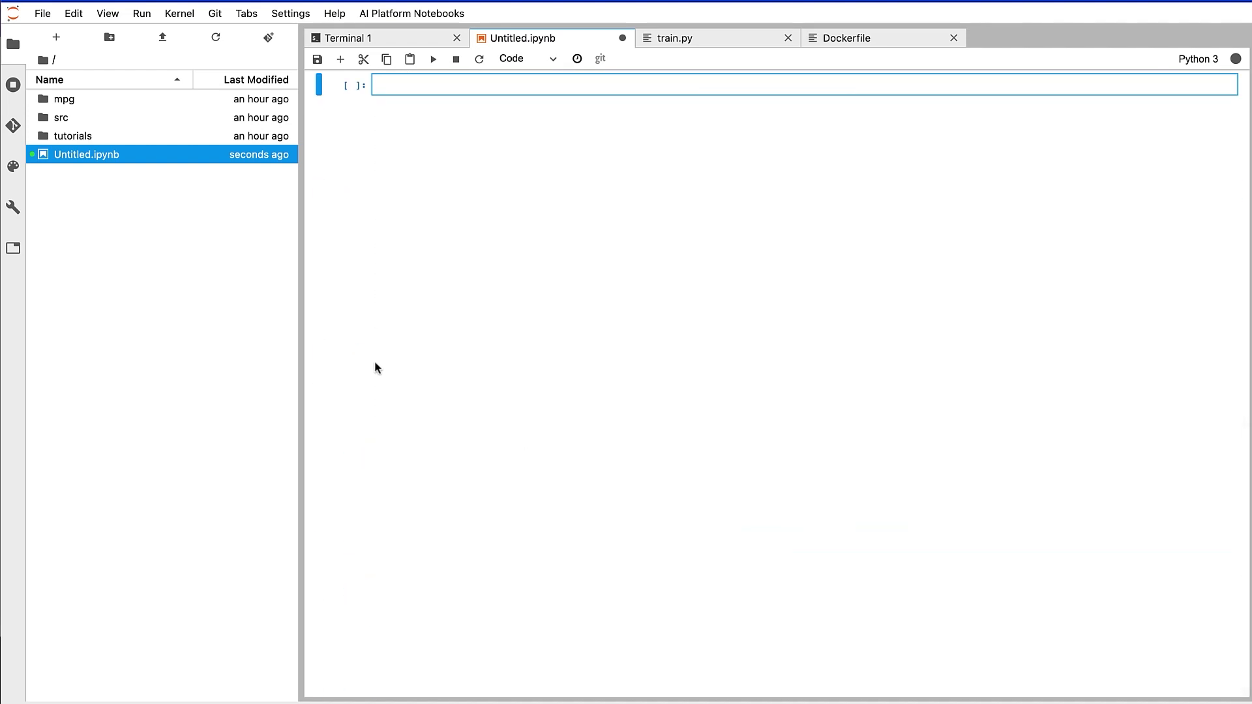
# Import aiplatform from google.cloud, define endpoint as aiplatform.Endpoint with the deployed endpoint's full us-central1 resource name, and run the cell
pyautogui.click(419, 90)
pyautogui.press('super+v')
pyautogui.moveTo(587, 86); pyautogui.dragTo(376, 86)
pyautogui.moveTo(509, 112); pyautogui.dragTo(557, 112)
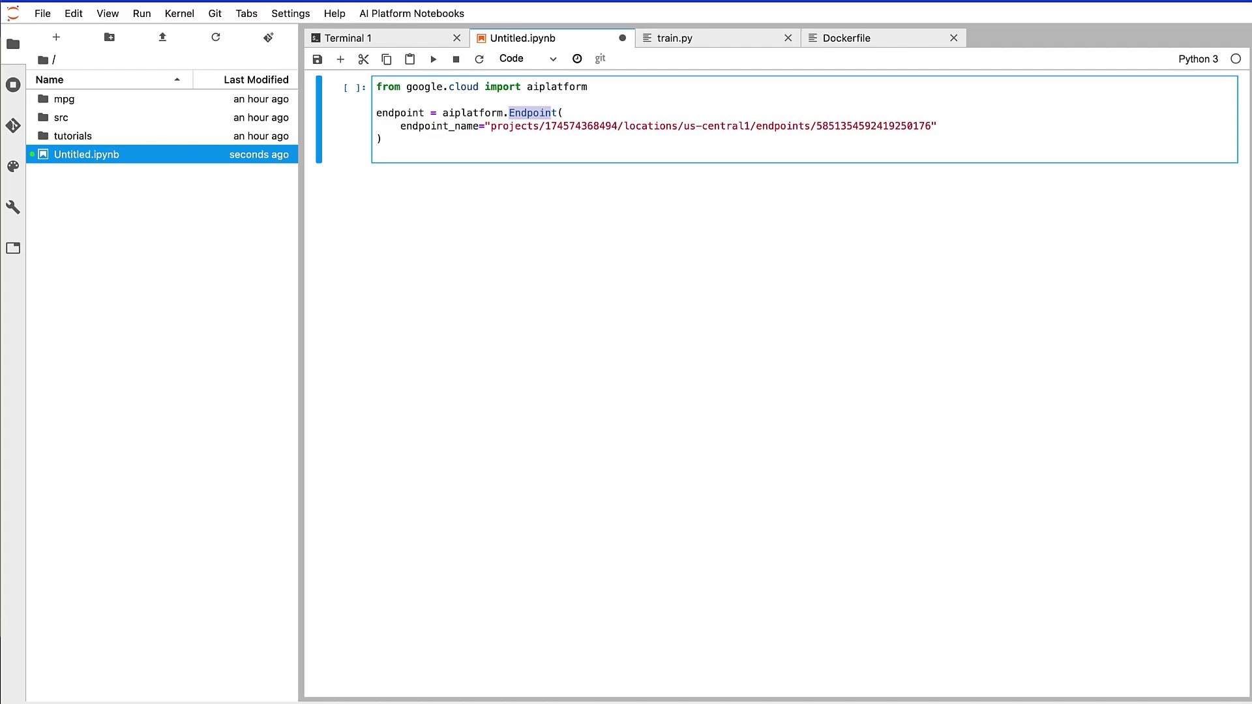
pyautogui.click(831, 135)
pyautogui.doubleClick(832, 126)
pyautogui.click(463, 298)
pyautogui.click(433, 59)
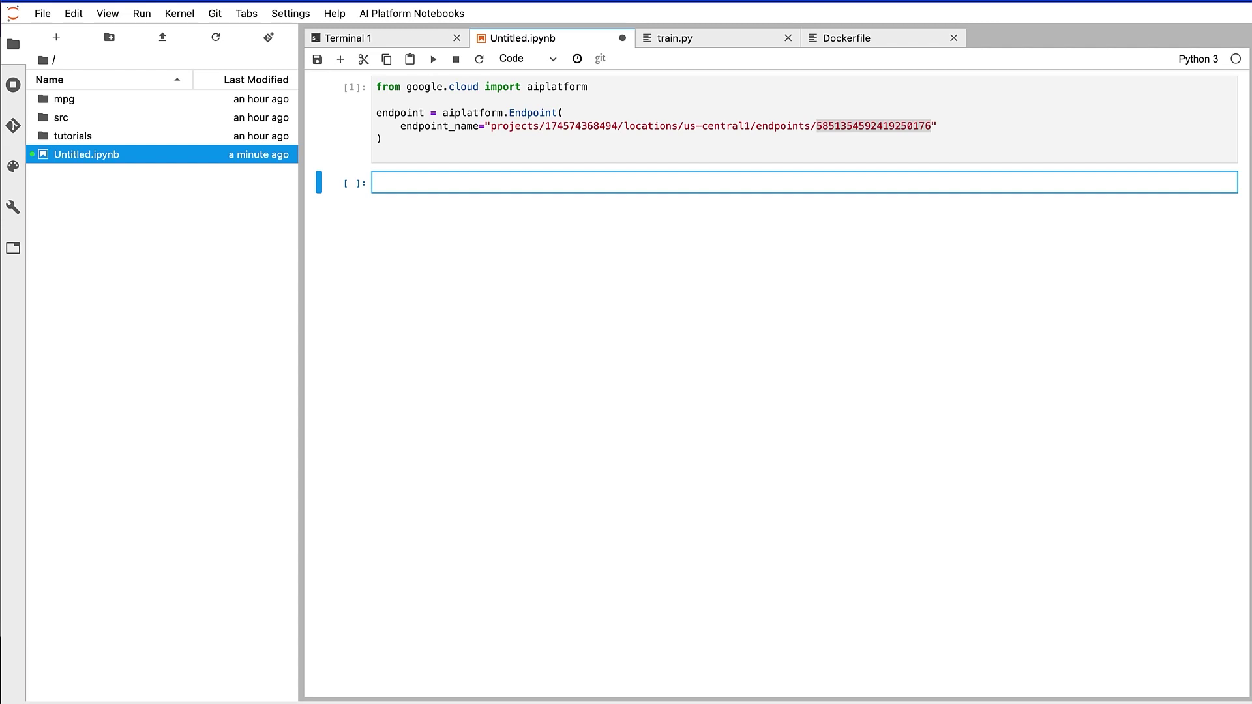
# Add and run a cell that defines the nine-value test_mpg list, calls endpoint.predict([test_mpg]), and prints the API response and predicted MPG
pyautogui.moveTo(545, 126); pyautogui.dragTo(618, 128)
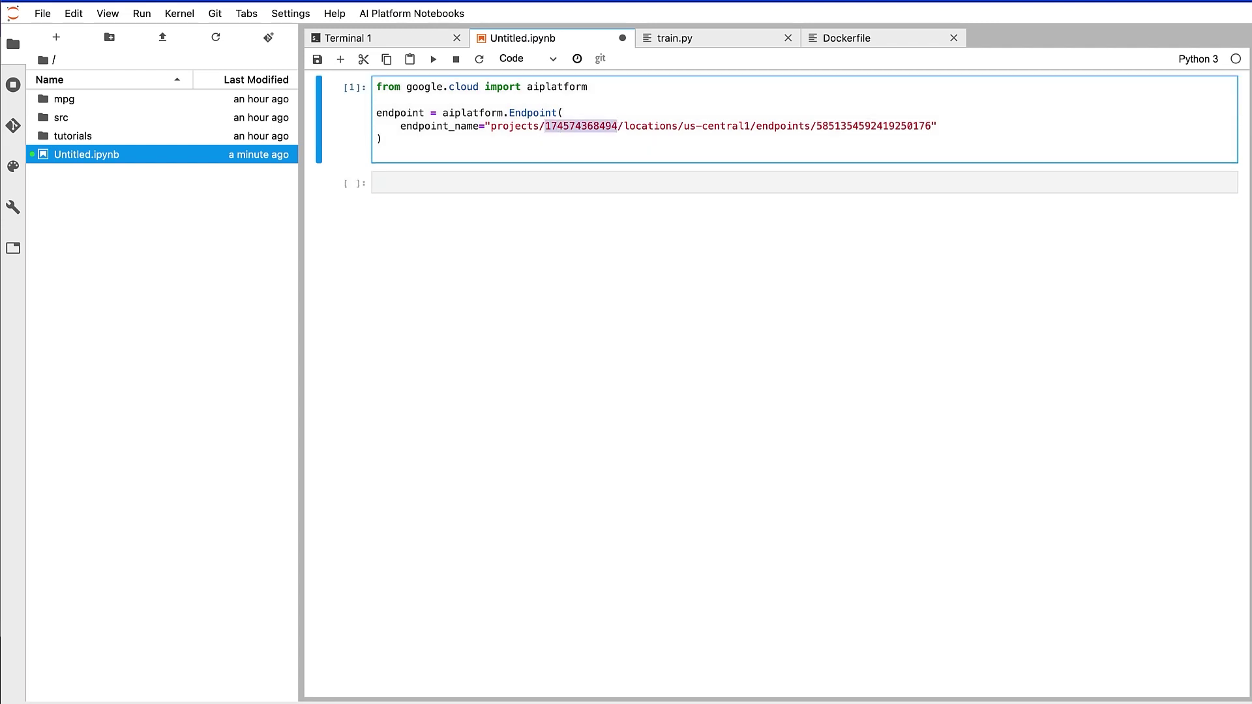
pyautogui.click(420, 184)
pyautogui.write("test_mpg = [1.4838871833555929,  1.8659883497083019,  2.234620276849616,  1.0187816540094903,  -2.530890710602246,  -1.6046416850441676,  -0.4651483719733302,  -0.4952254087173721,  0.7746763768735953]  response = endpoint.predict([test_mpg])  print('API response: ', response)  print('Predicted MPG: ', response.predictions[0][0])")
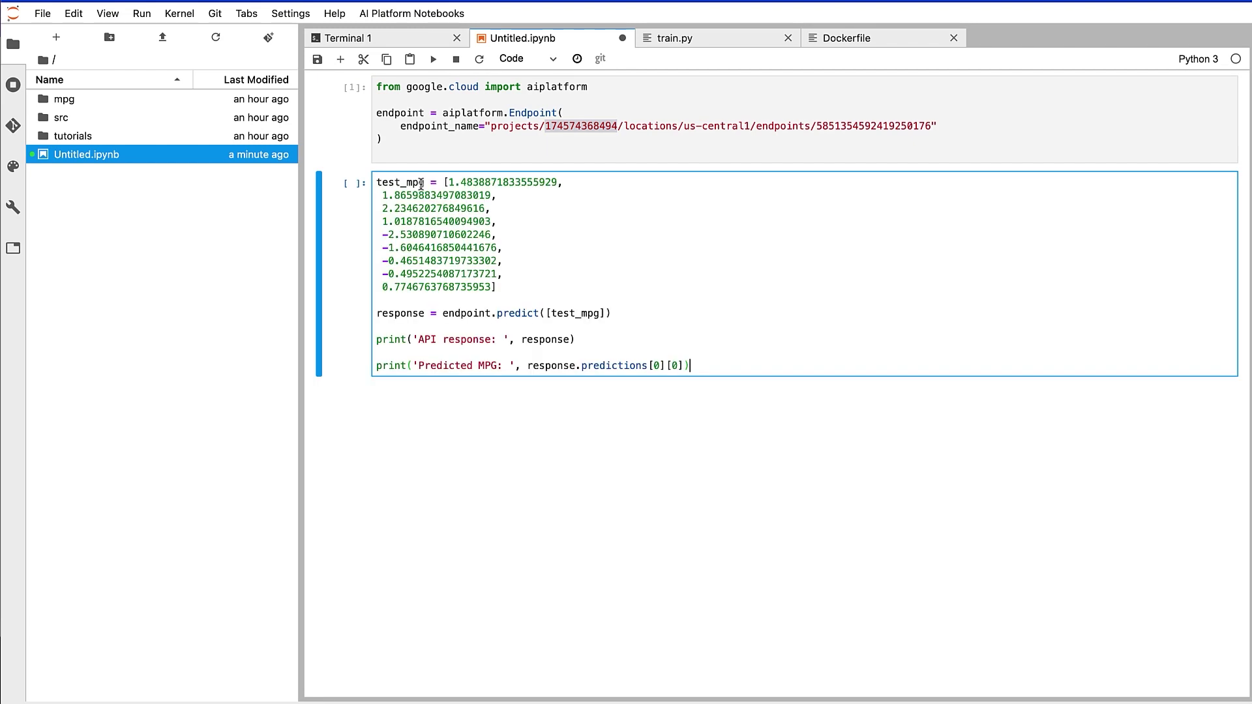
pyautogui.click(433, 59)
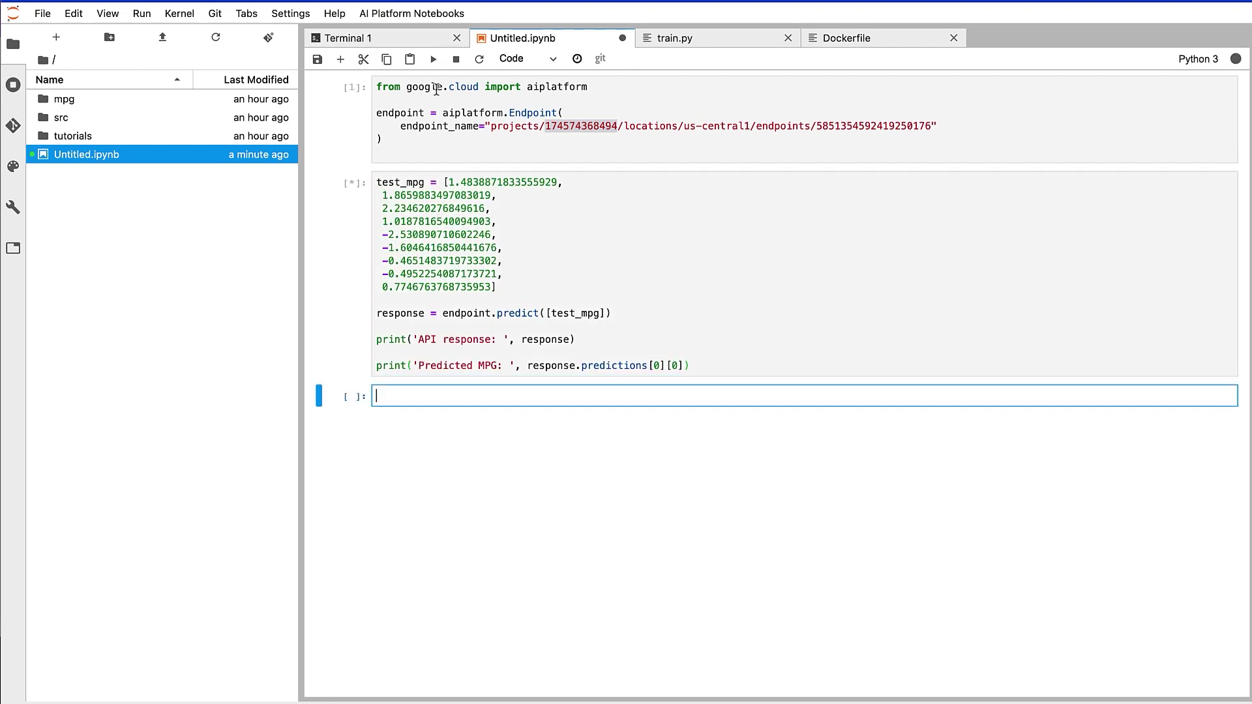